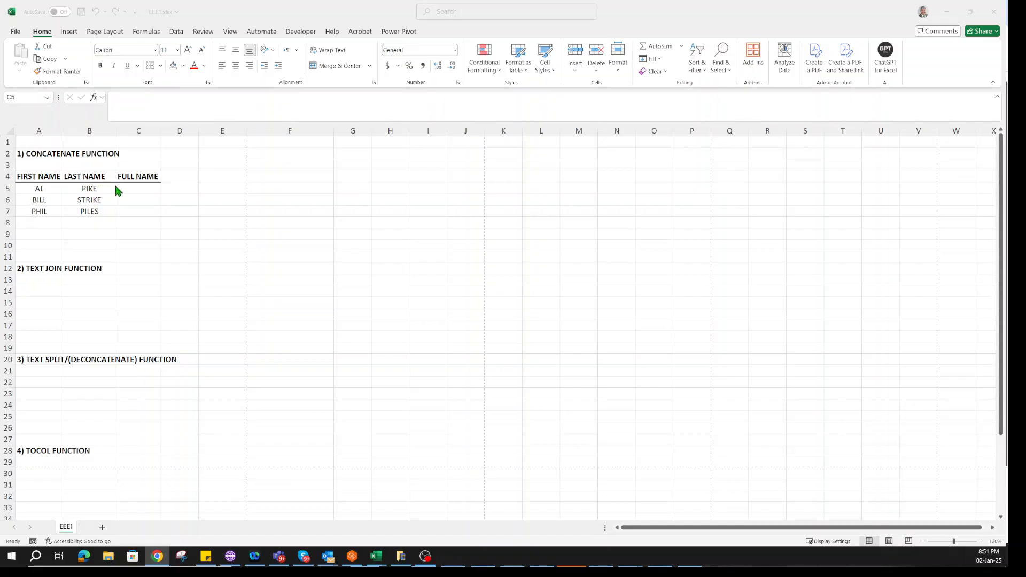
# - Join first and last name with a comma in C5 using =CONCATENATE(A5,",",B5), and fill the formula down to C7
pyautogui.click(129, 186)
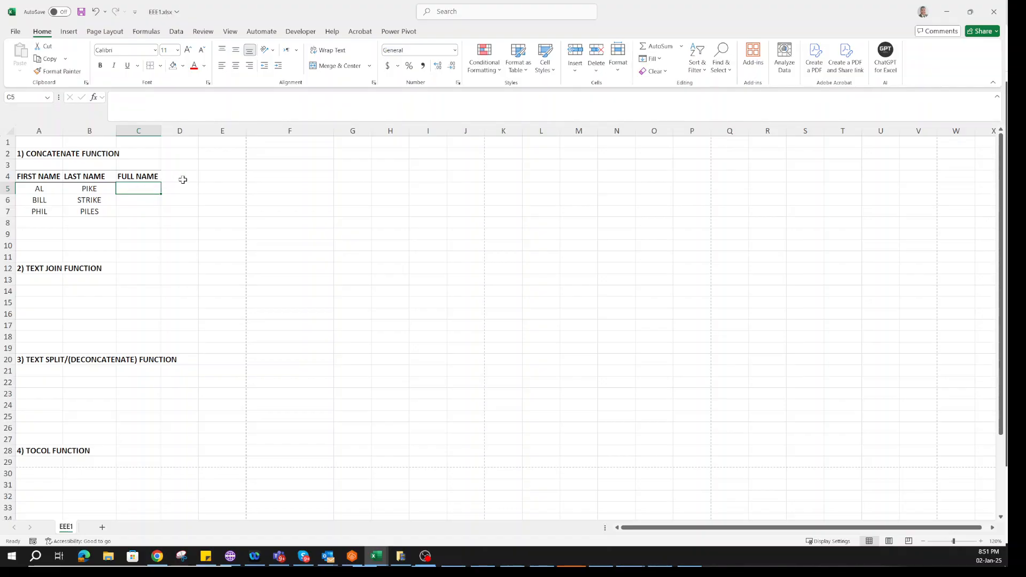
pyautogui.write('=c')
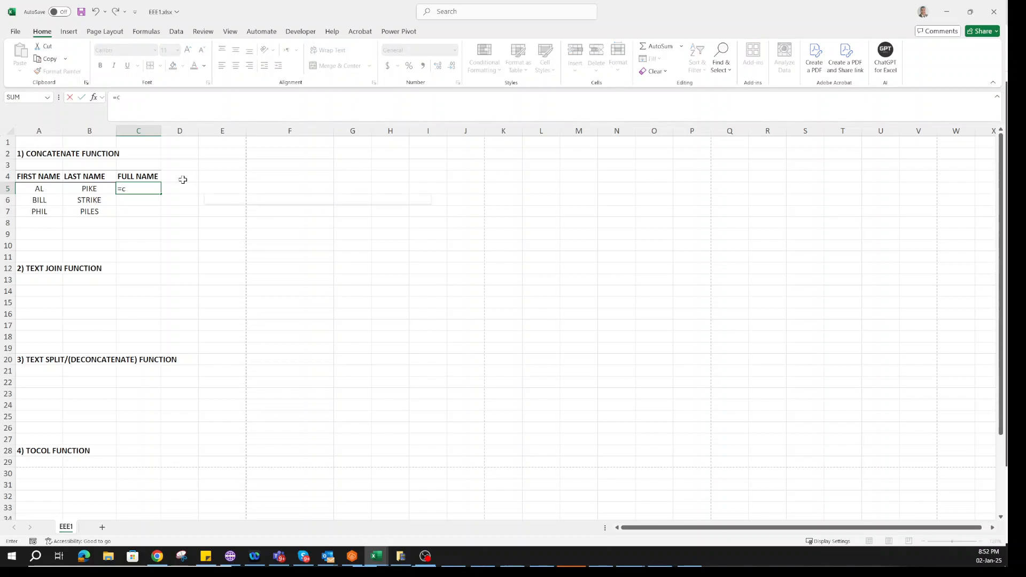
pyautogui.write('oncatena')
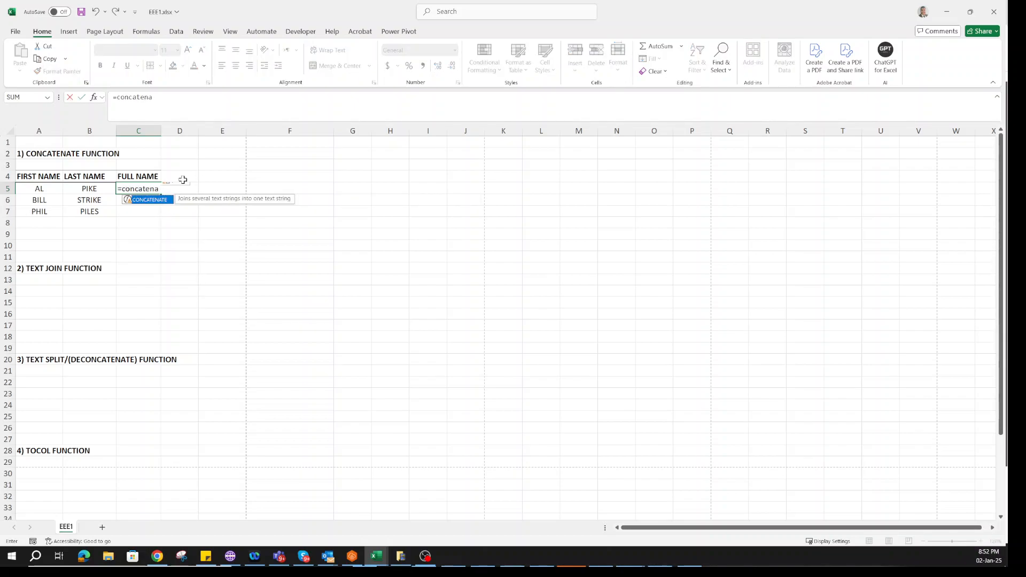
pyautogui.write('te(')
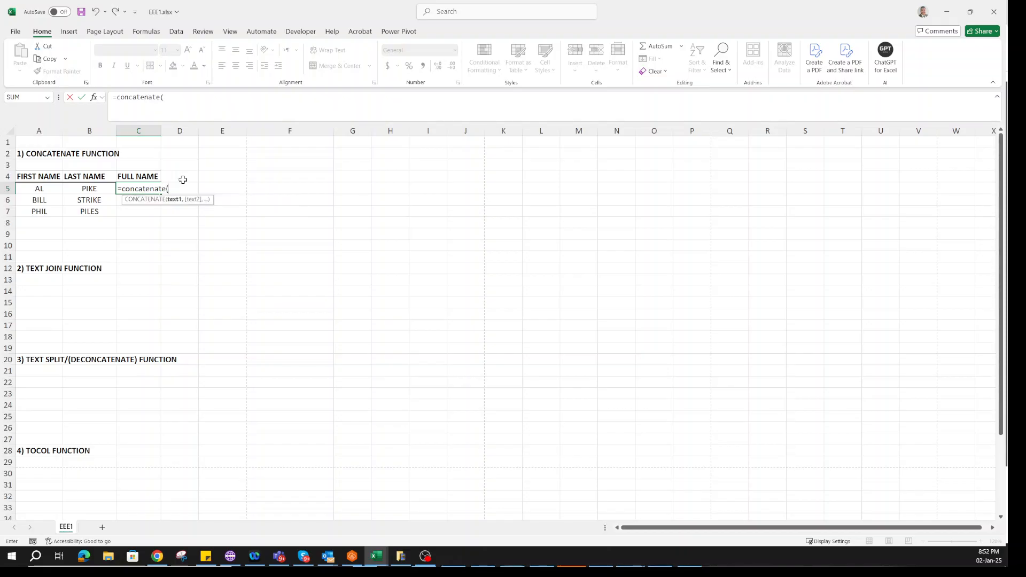
pyautogui.click(48, 187)
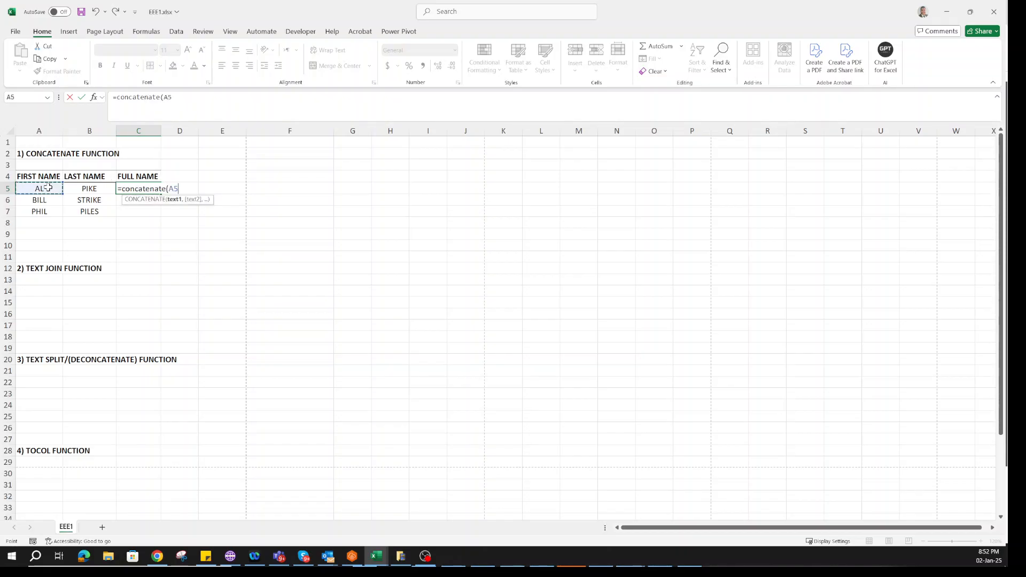
pyautogui.write(',",",')
pyautogui.click(97, 188)
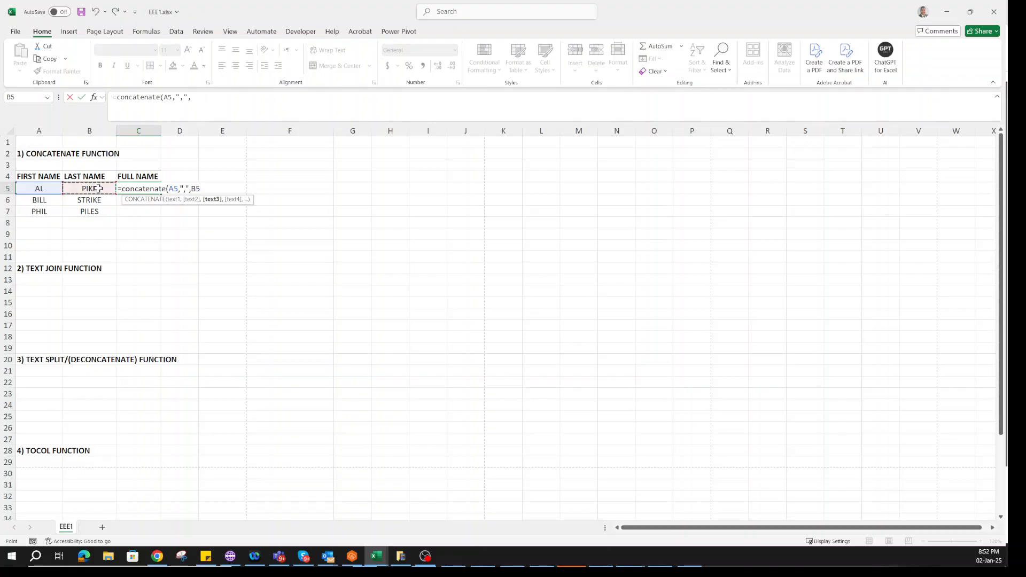
pyautogui.write(')')
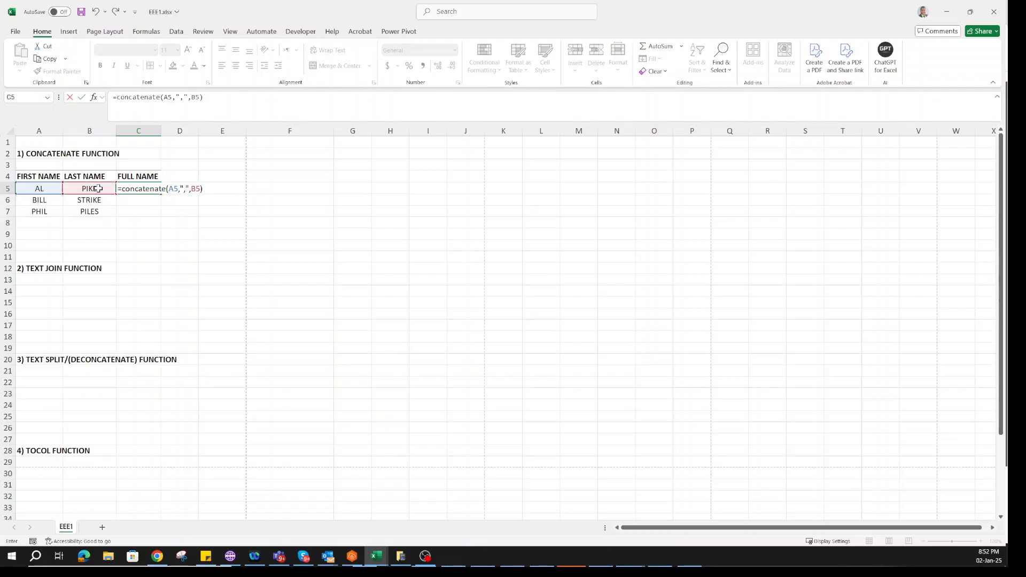
pyautogui.press('Return')
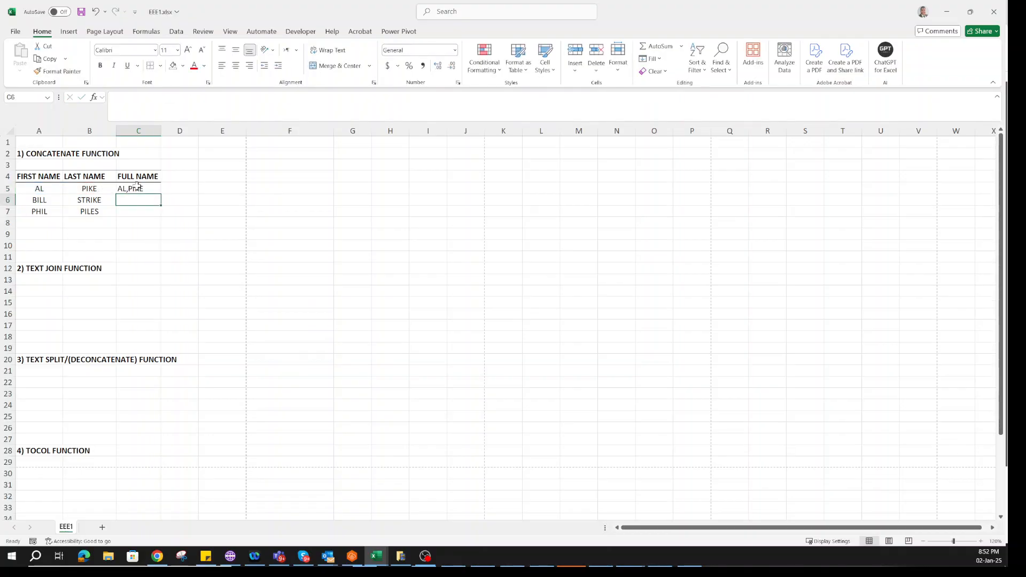
pyautogui.click(155, 190)
pyautogui.doubleClick(161, 191)
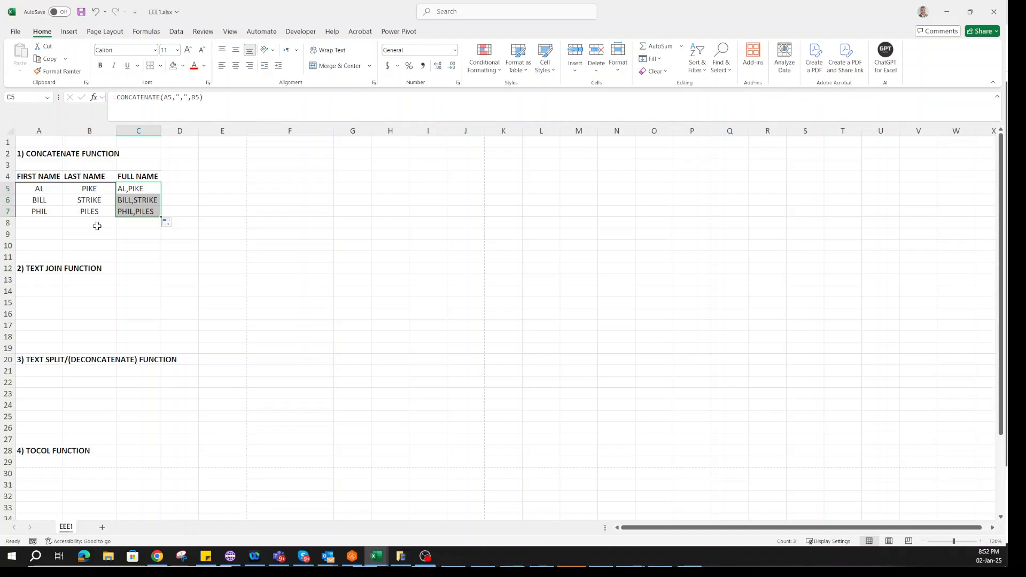
# - Copy the first and last name table in A4:B7 to the text join section, starting at A14
pyautogui.moveTo(50, 175); pyautogui.dragTo(77, 209)
pyautogui.hotkey('ctrl', 'c')
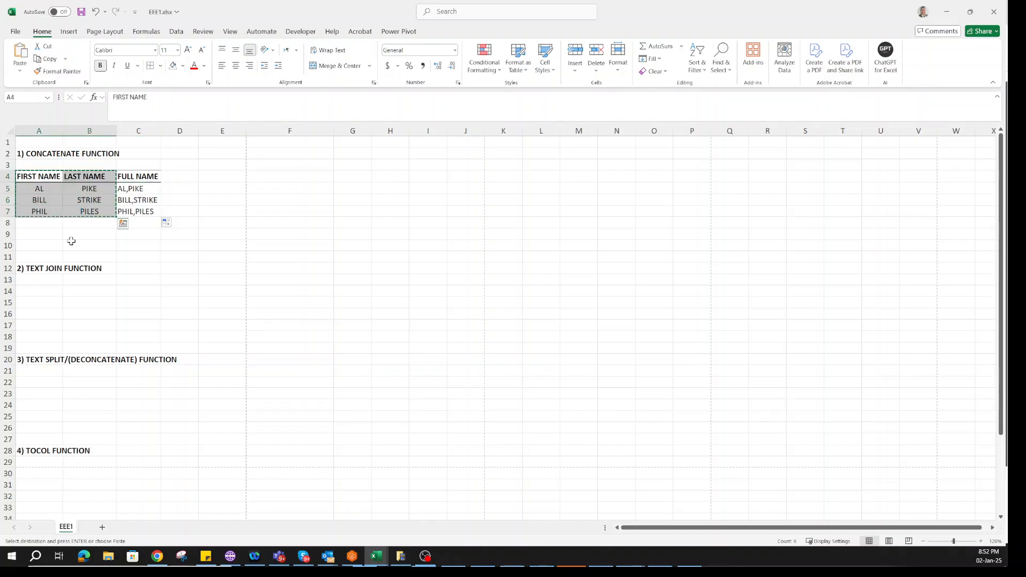
pyautogui.click(49, 289)
pyautogui.hotkey('ctrl', 'v')
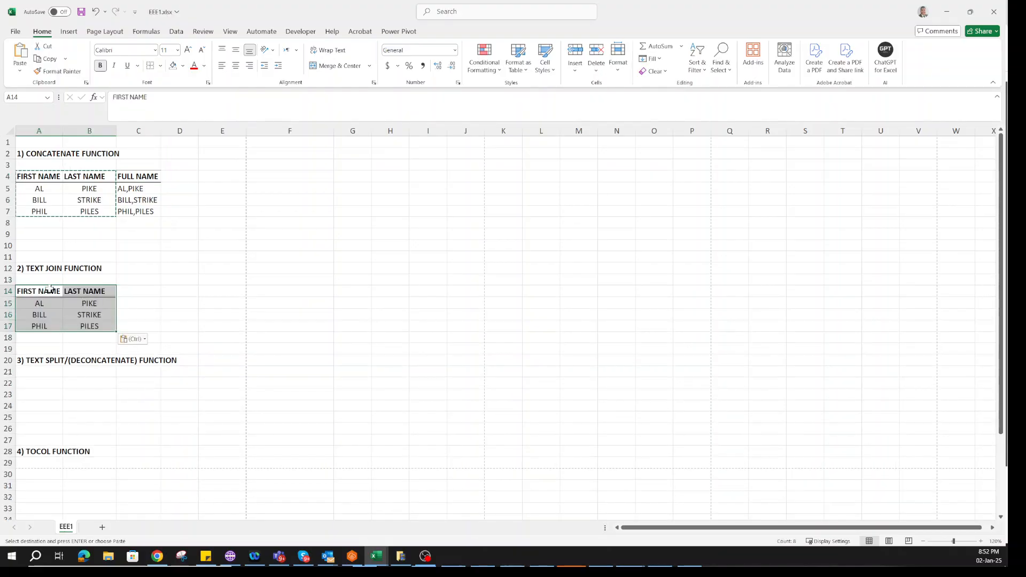
# - Add the column headers EMPTY, SALARY and SENIORITY in C14:E14
pyautogui.click(135, 291)
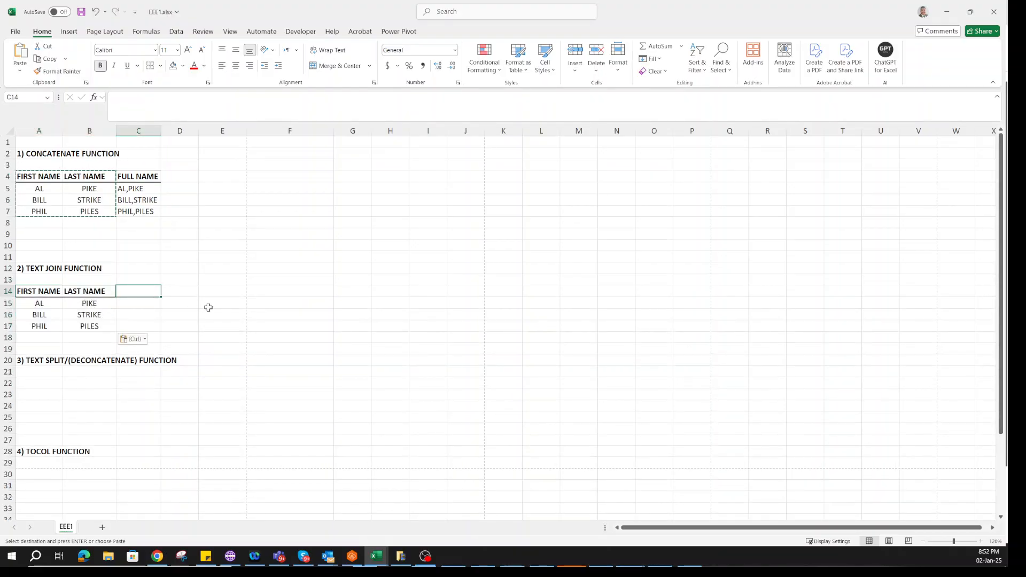
pyautogui.write('EMPTY')
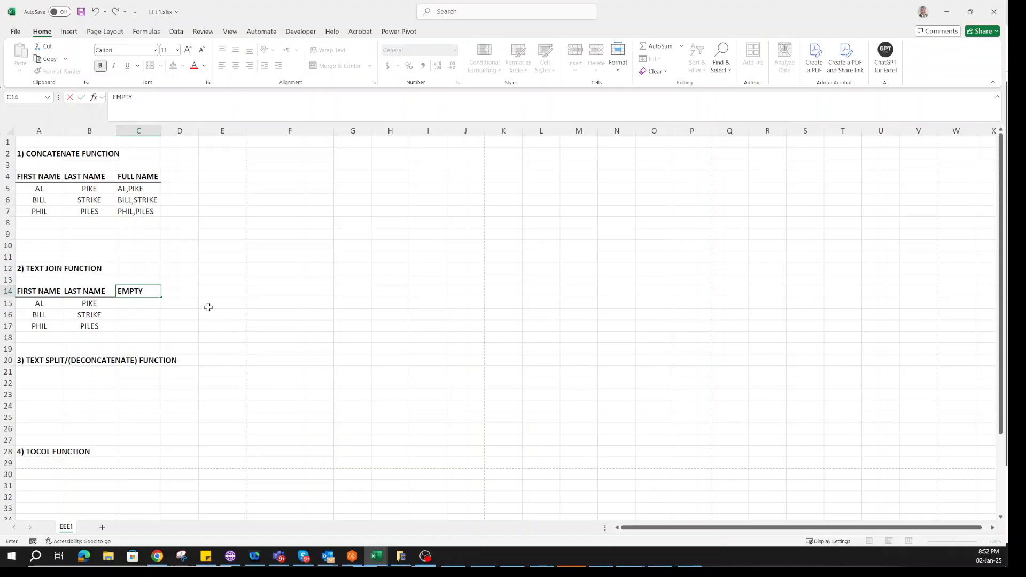
pyautogui.press('Tab')
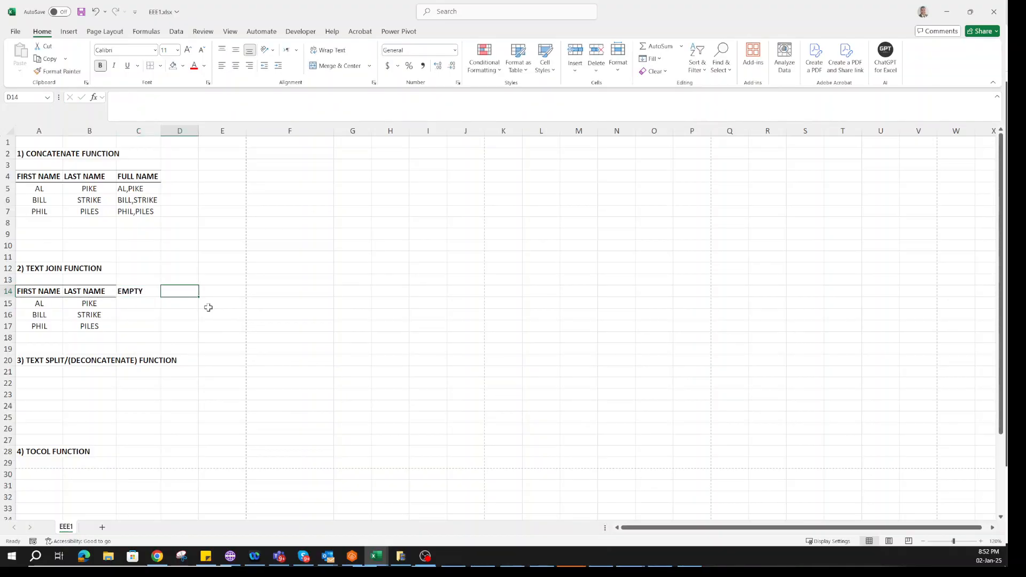
pyautogui.write('SALARY')
pyautogui.press('Tab')
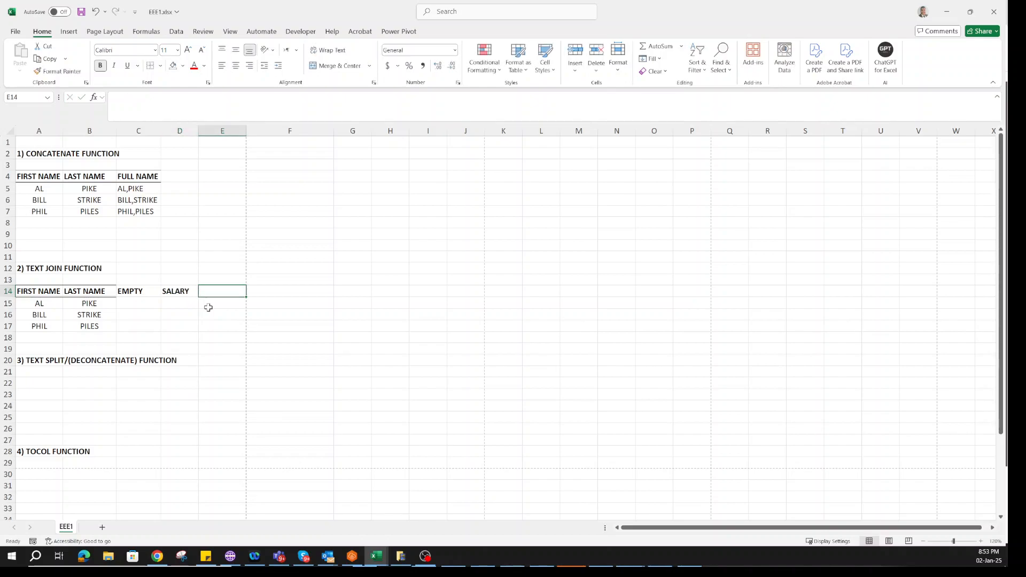
pyautogui.write('SEN')
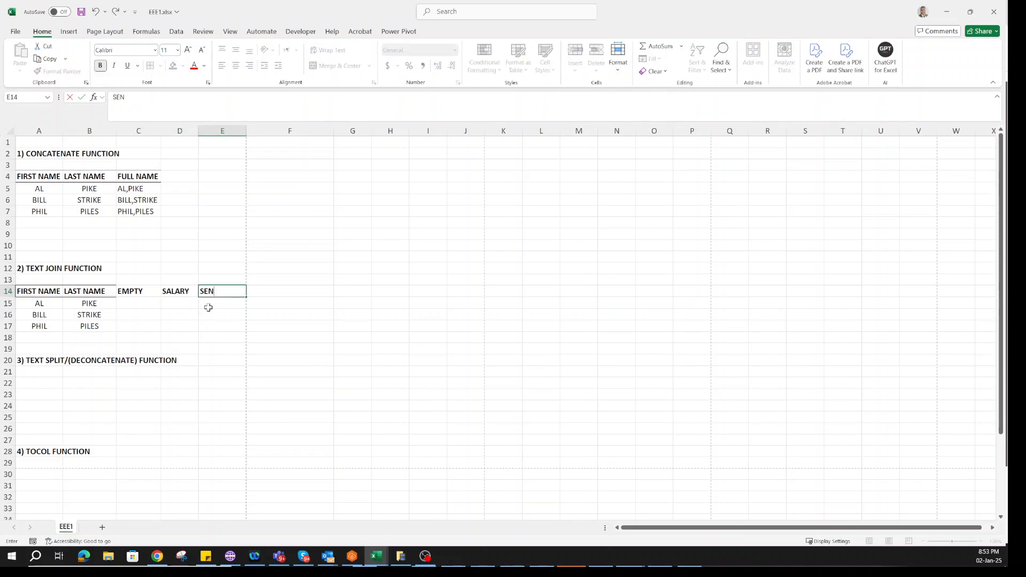
pyautogui.write('IORITY')
pyautogui.click(209, 308)
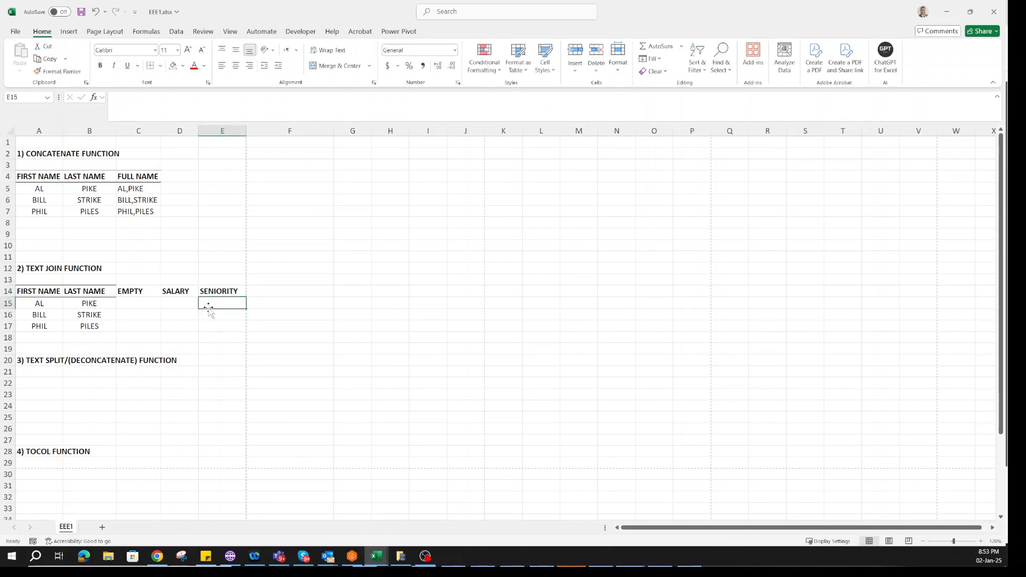
# - Copy the formatting of the header cells A14:B14 onto the new headers in C14:E14
pyautogui.moveTo(49, 289); pyautogui.dragTo(67, 289)
pyautogui.click(56, 71)
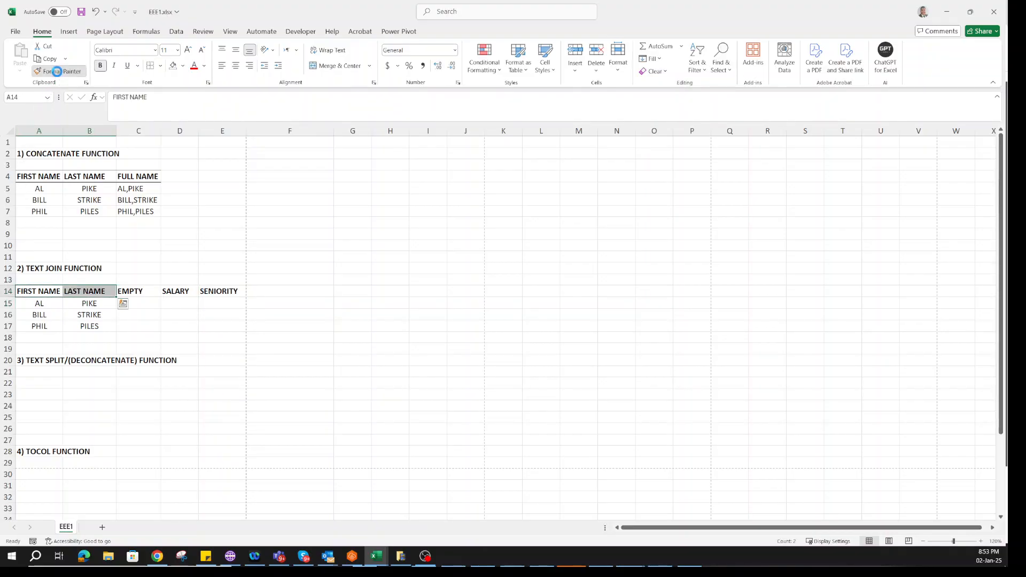
pyautogui.click(213, 288)
# - Fill the SALARY column in D15:D17 with 100K, 120K and 130K
pyautogui.click(183, 303)
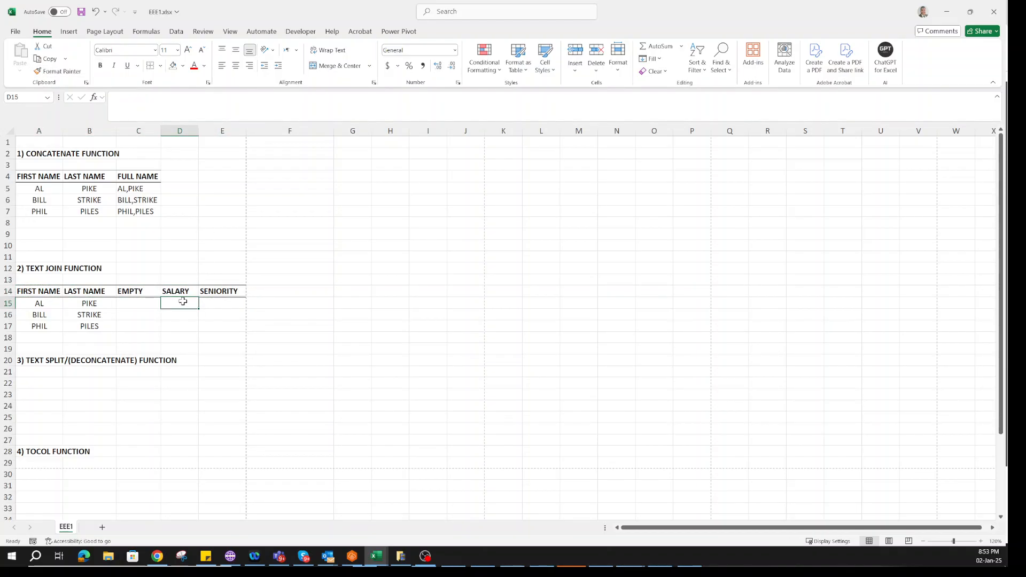
pyautogui.write('100K')
pyautogui.press('Return')
pyautogui.write('120K')
pyautogui.press('Return')
pyautogui.write('130K')
pyautogui.press('Tab')
# - Fill the SENIORITY column in E15:E17 with 10y, 15Y and 20y
pyautogui.press('Up')
pyautogui.press('Up')
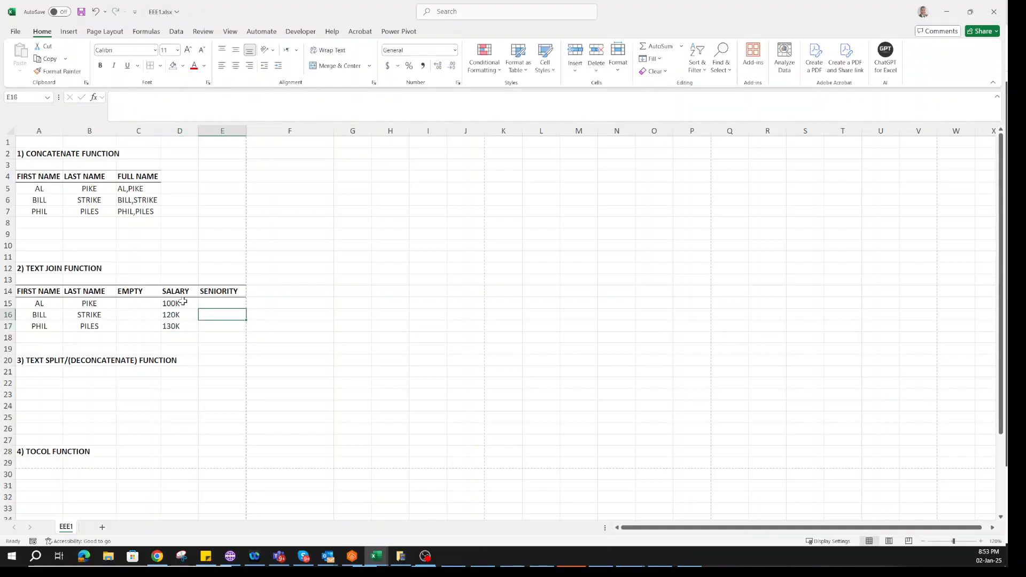
pyautogui.write('10y')
pyautogui.press('Return')
pyautogui.write('15Y')
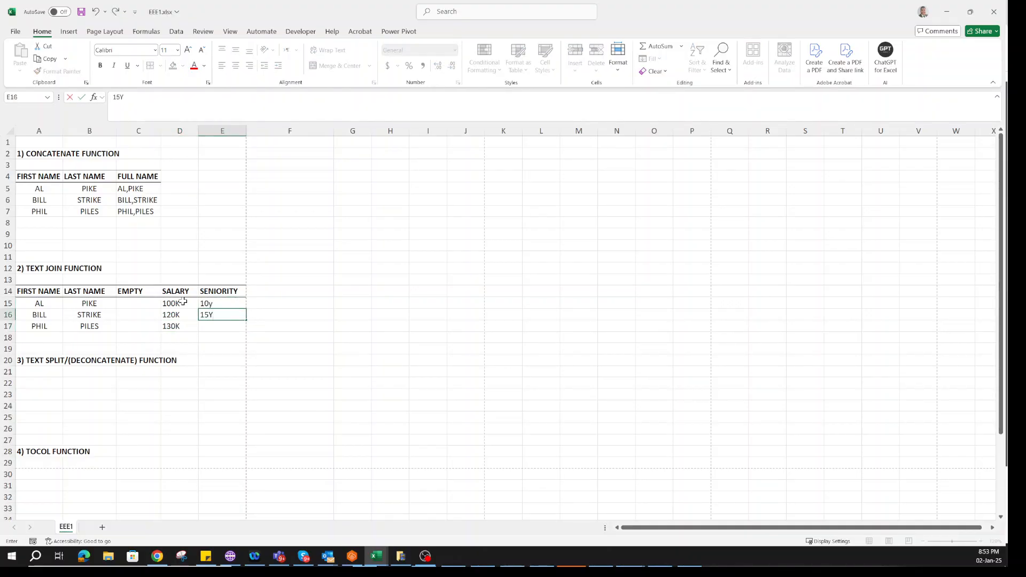
pyautogui.press('Return')
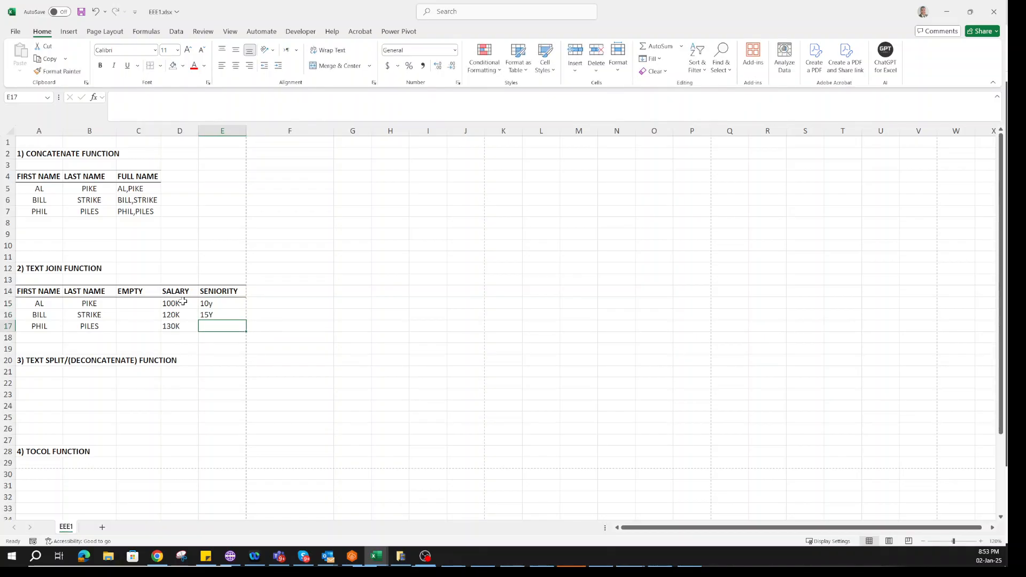
pyautogui.write('20y')
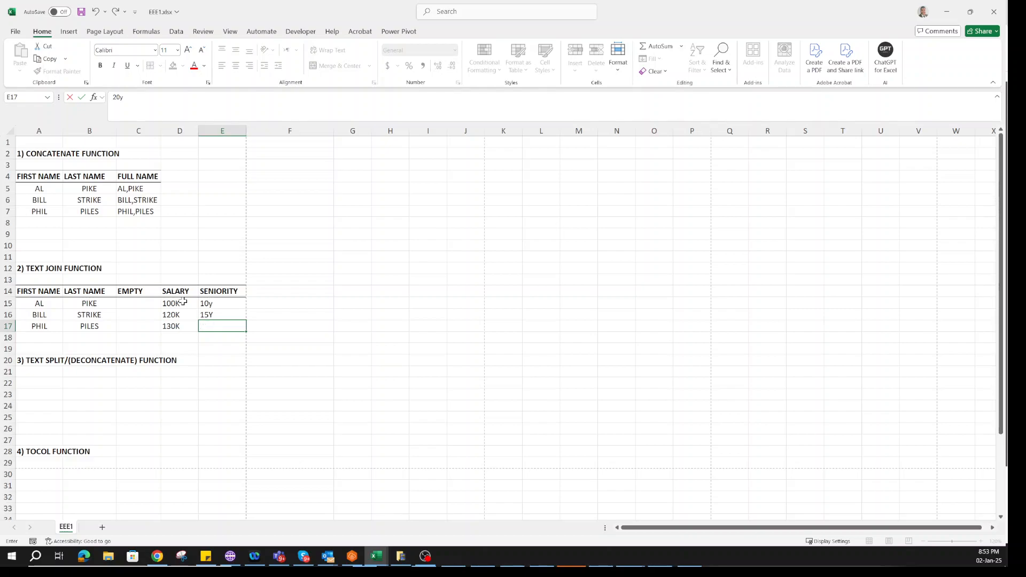
pyautogui.press('Return')
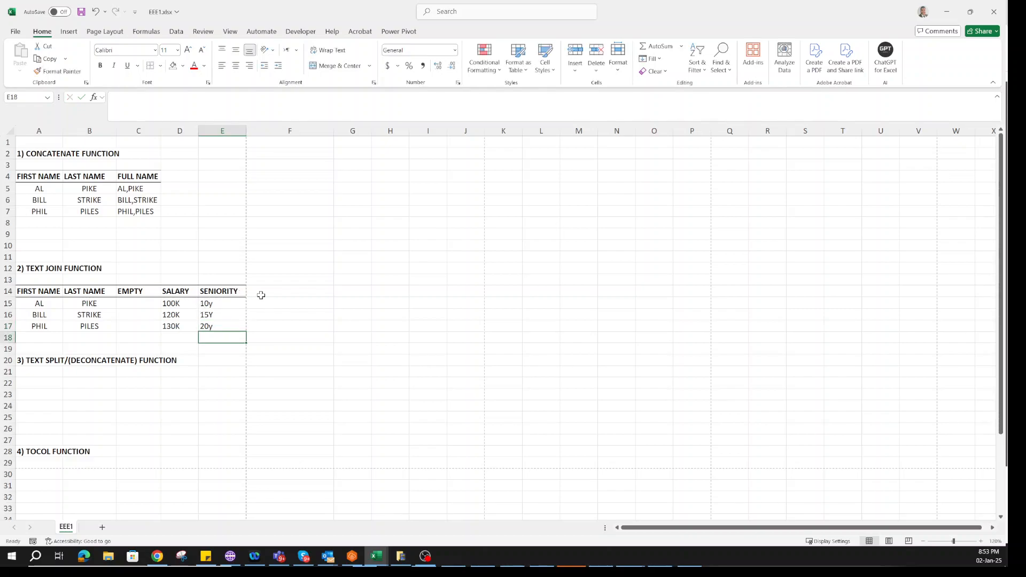
# - Add the column header COMBINED in F14
pyautogui.click(278, 291)
pyautogui.write('COMBINED')
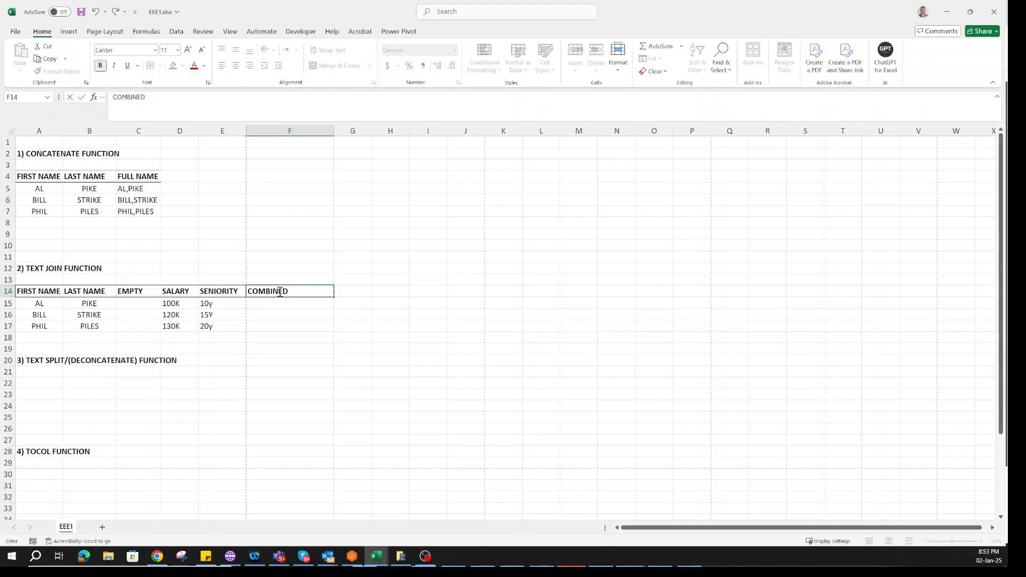
pyautogui.press('Return')
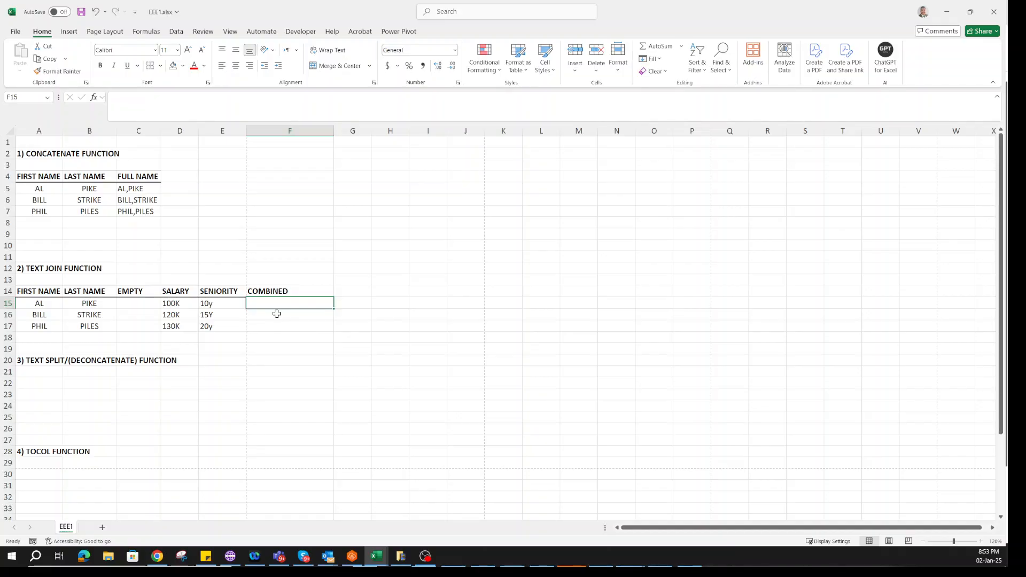
# - Join the row's cells with hyphens in F15 using =TEXTJOIN("-",TRUE,A15:E15), ignoring empty cells, and fill the formula down to F17
pyautogui.write('=text')
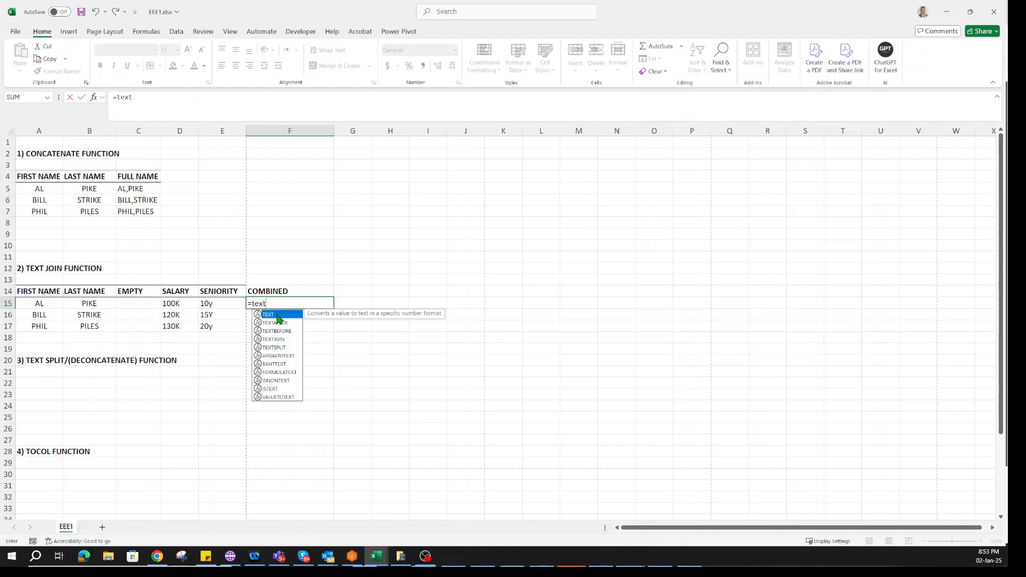
pyautogui.write('join(')
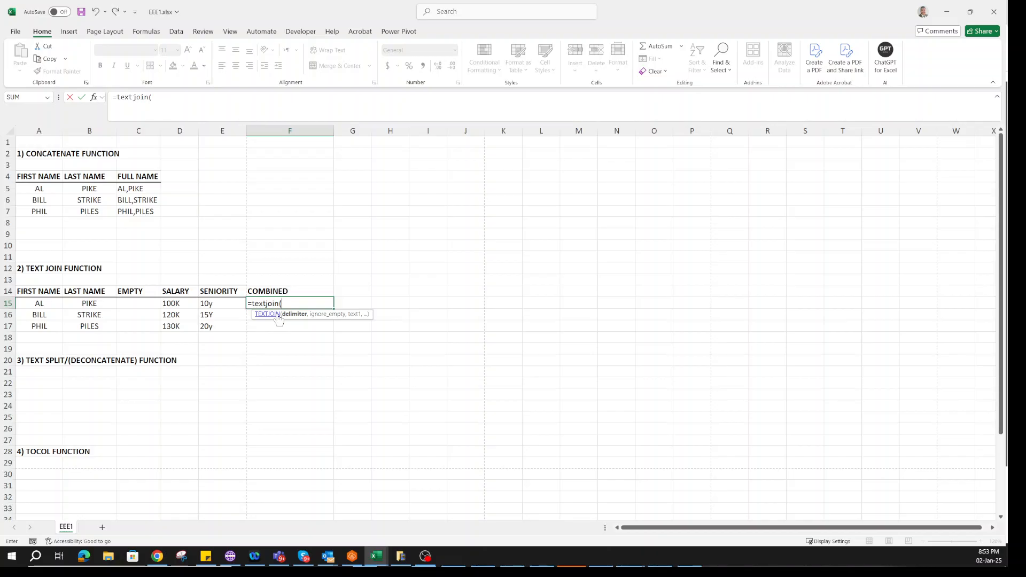
pyautogui.write('"-')
pyautogui.write(',TRUE')
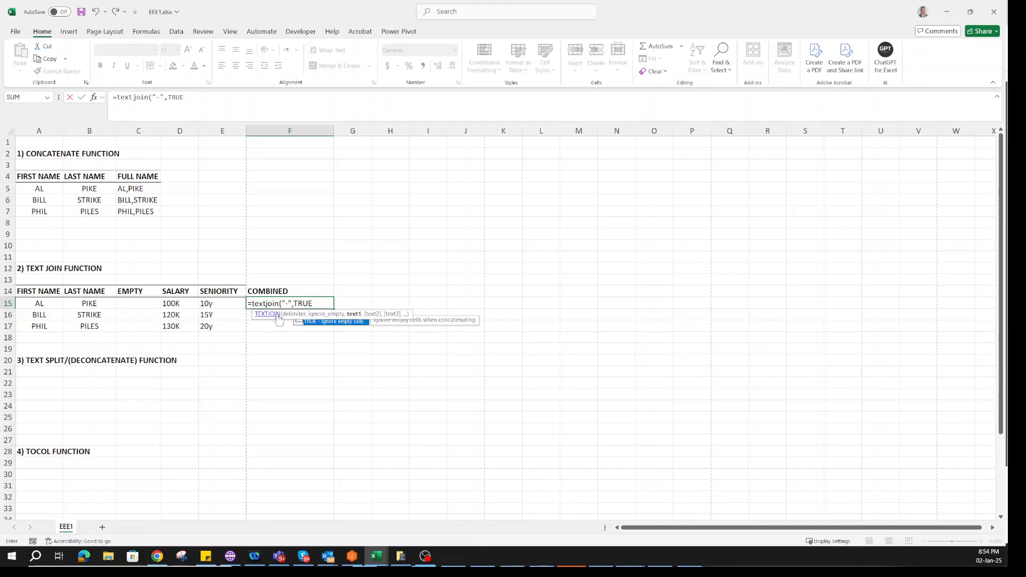
pyautogui.write(',')
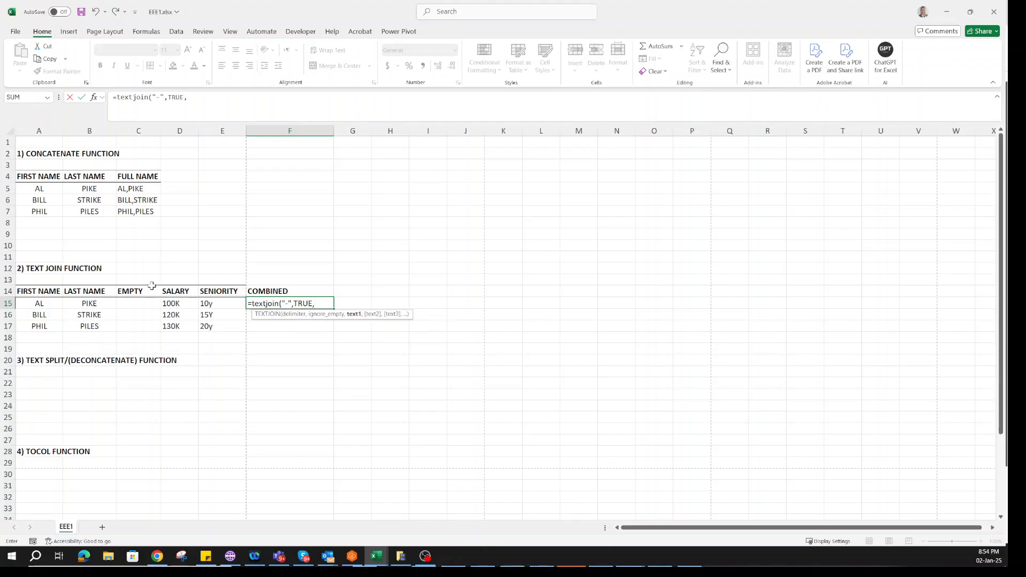
pyautogui.moveTo(39, 302); pyautogui.dragTo(203, 302)
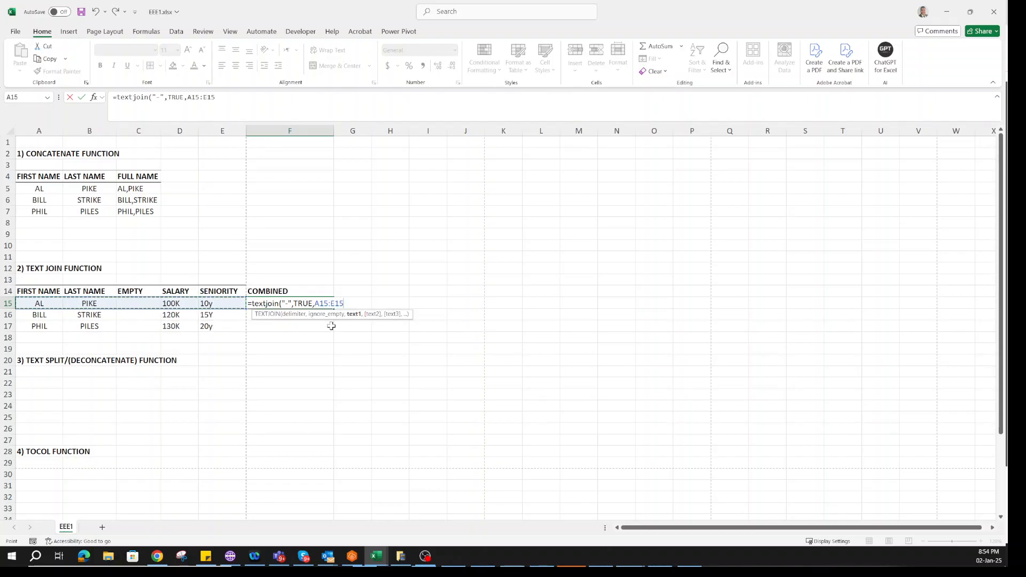
pyautogui.write(')')
pyautogui.hotkey('ctrl', 'Return')
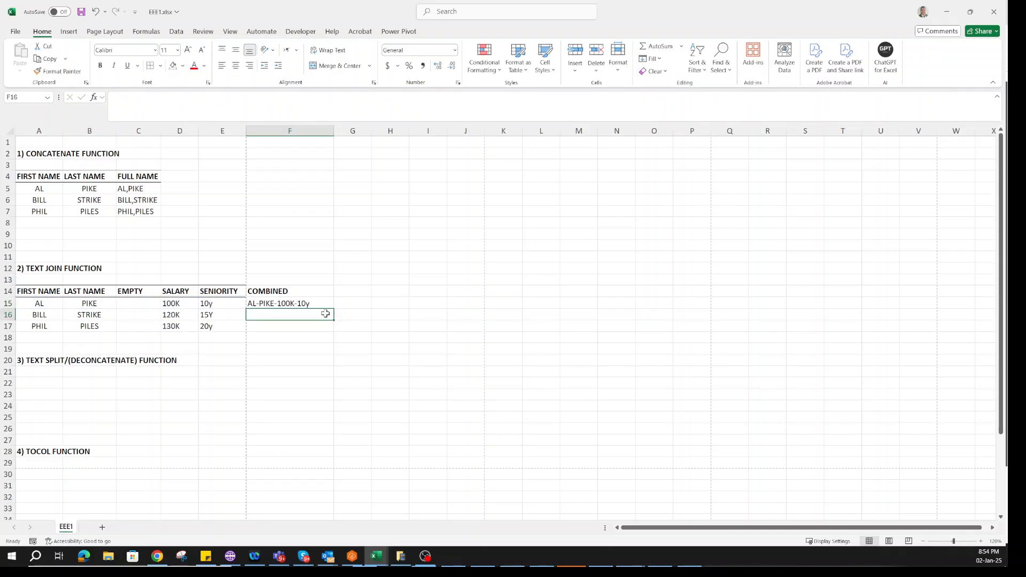
pyautogui.click(328, 303)
pyautogui.moveTo(333, 309); pyautogui.dragTo(335, 332)
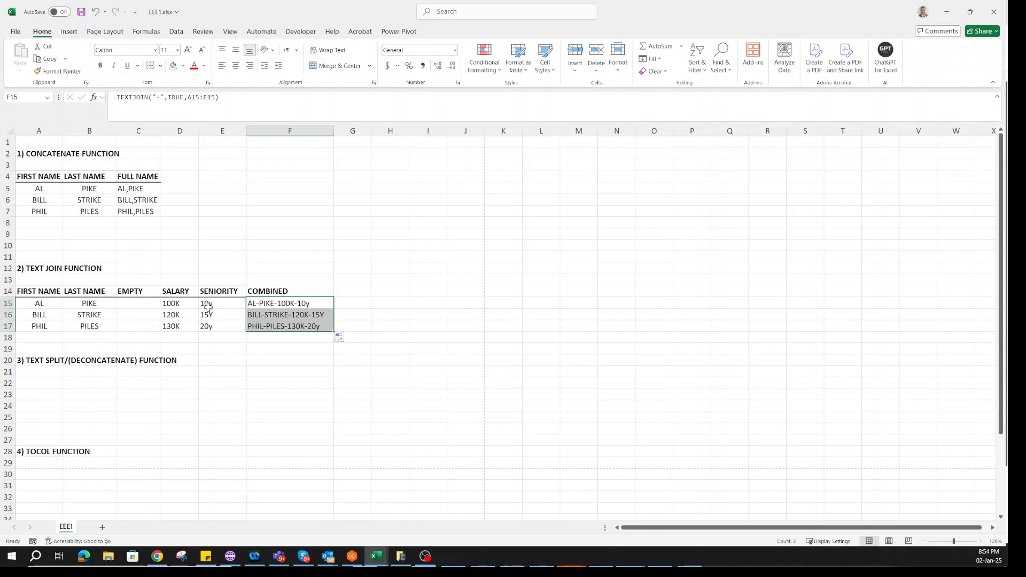
pyautogui.moveTo(130, 295); pyautogui.dragTo(133, 319)
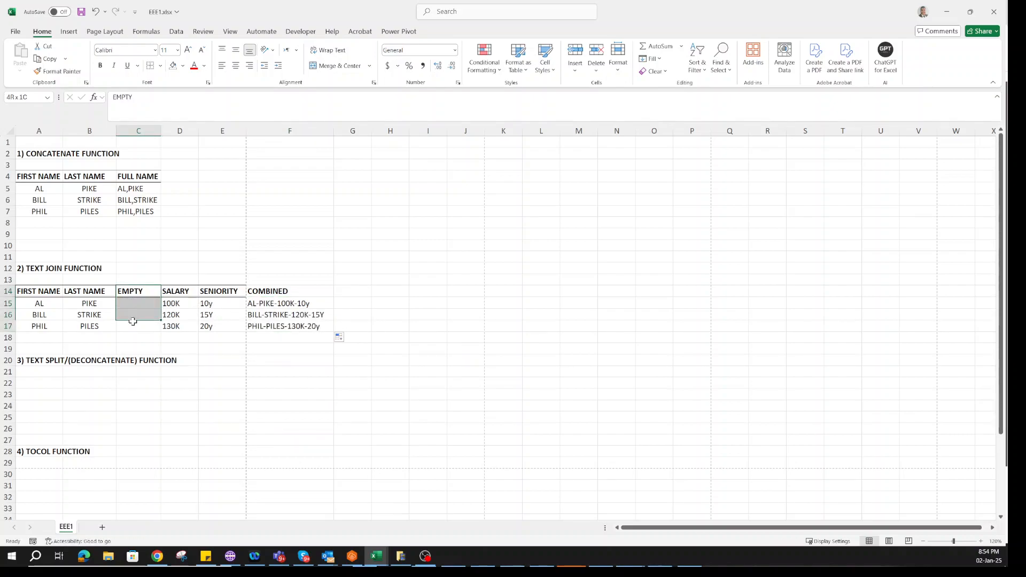
pyautogui.click(383, 306)
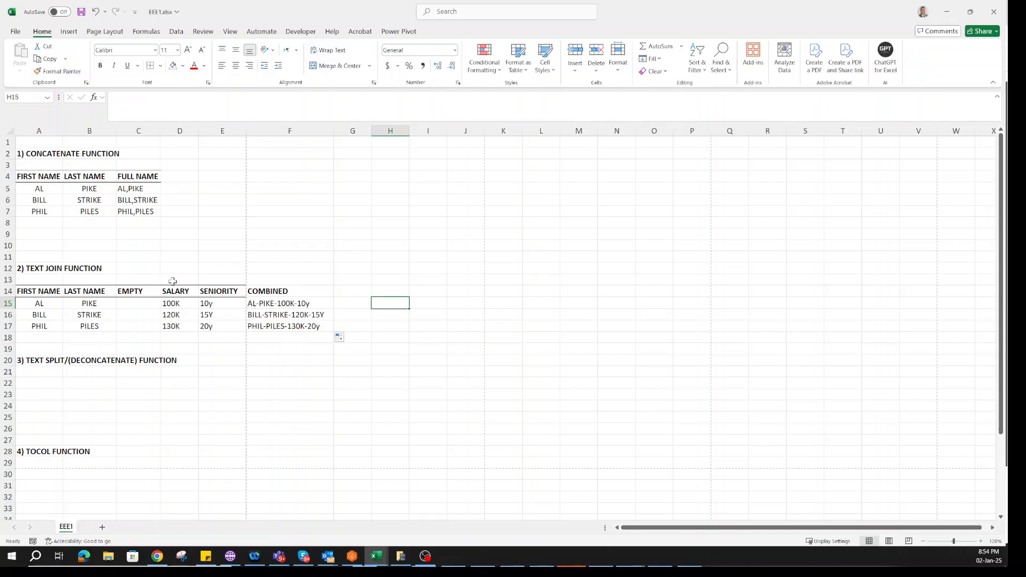
# - Replace the COMBINED header in F14 with (FN-LN-SALARY-SENIORITY) and widen column F to fit it
pyautogui.moveTo(302, 295); pyautogui.dragTo(306, 324)
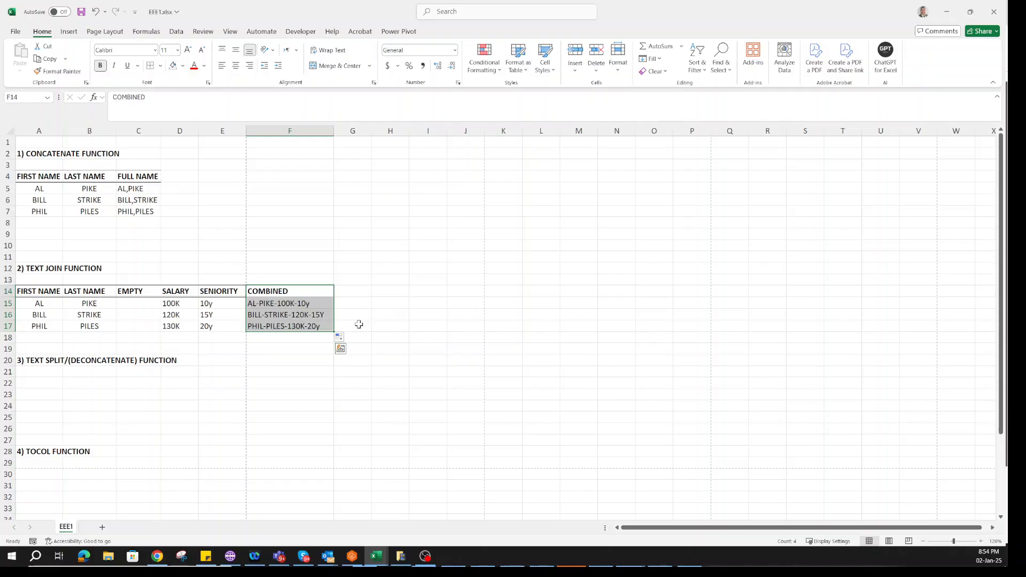
pyautogui.click(314, 303)
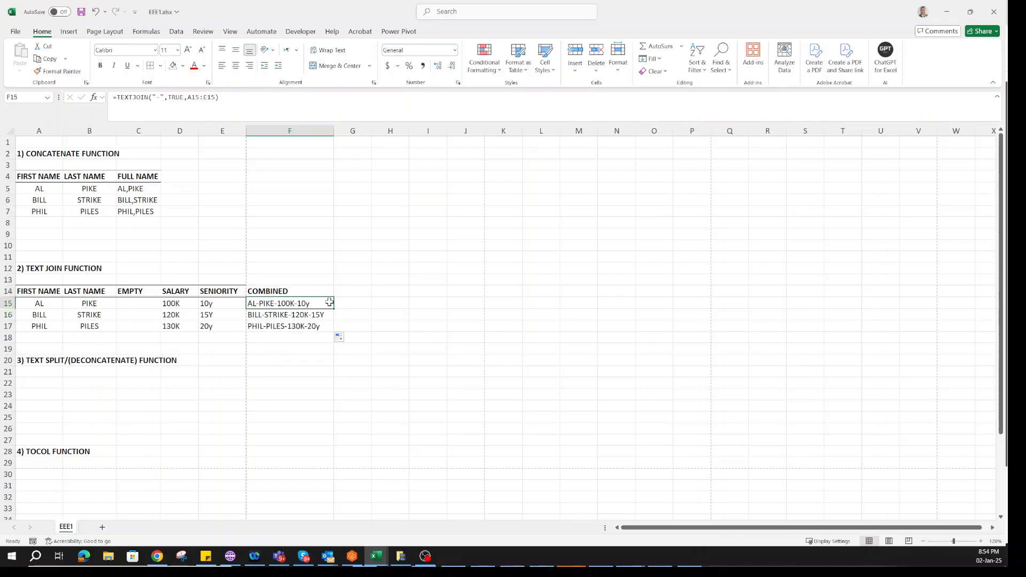
pyautogui.click(297, 291)
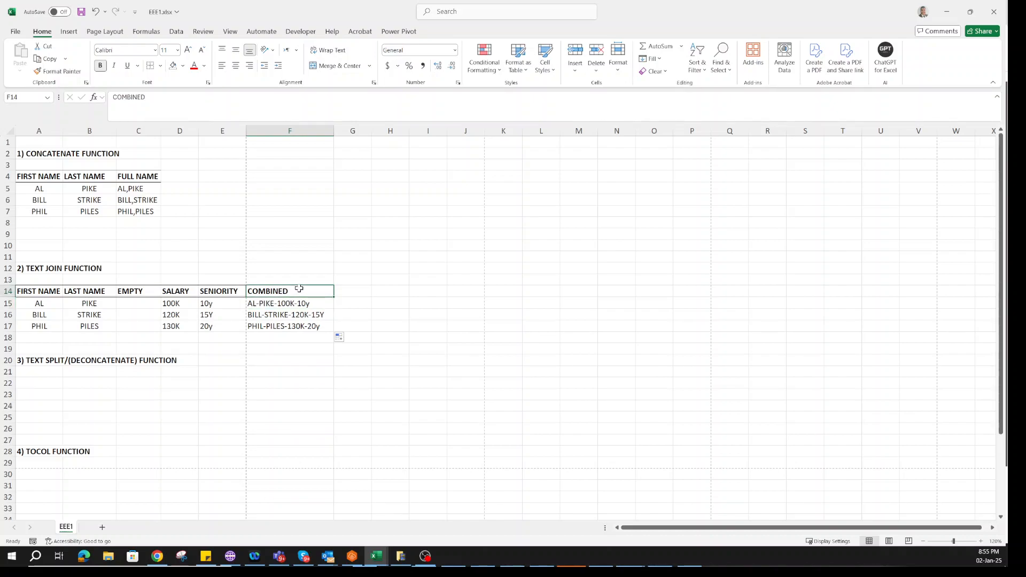
pyautogui.write('(NAM')
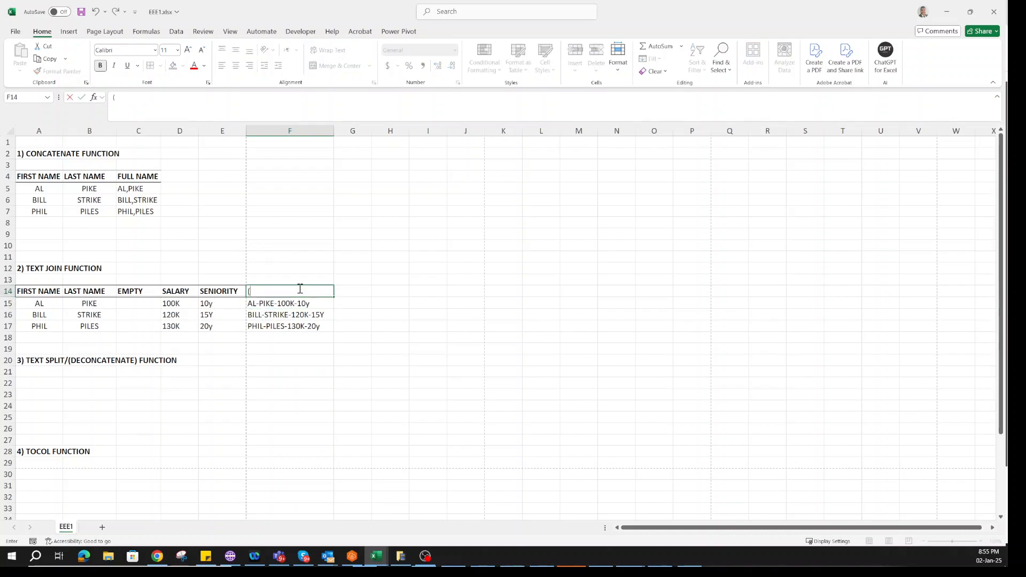
pyautogui.press('BackSpace')
pyautogui.press('BackSpace')
pyautogui.press('BackSpace')
pyautogui.write('FN-LN-SALARY-SENIORITY')
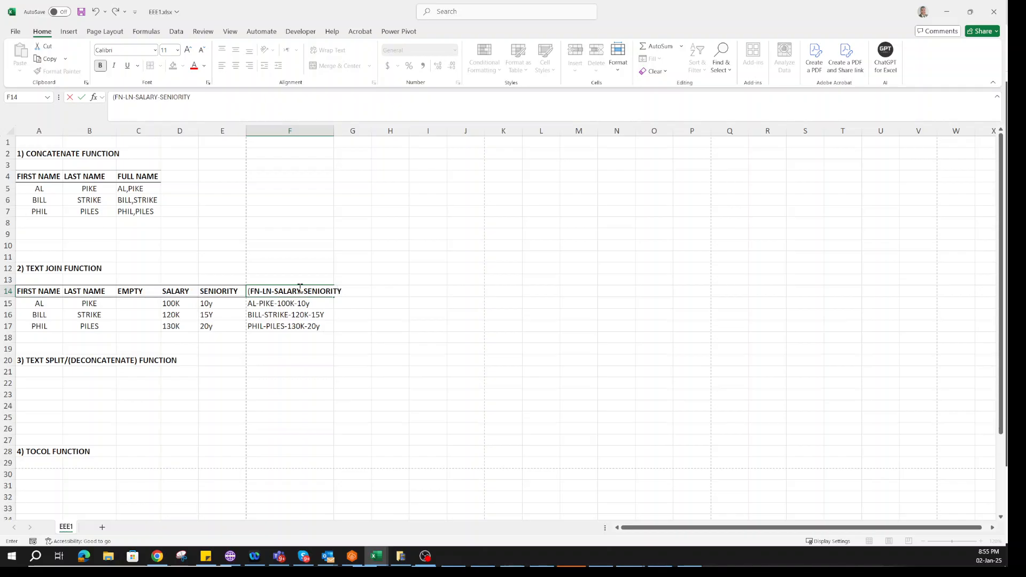
pyautogui.write(')')
pyautogui.press('Return')
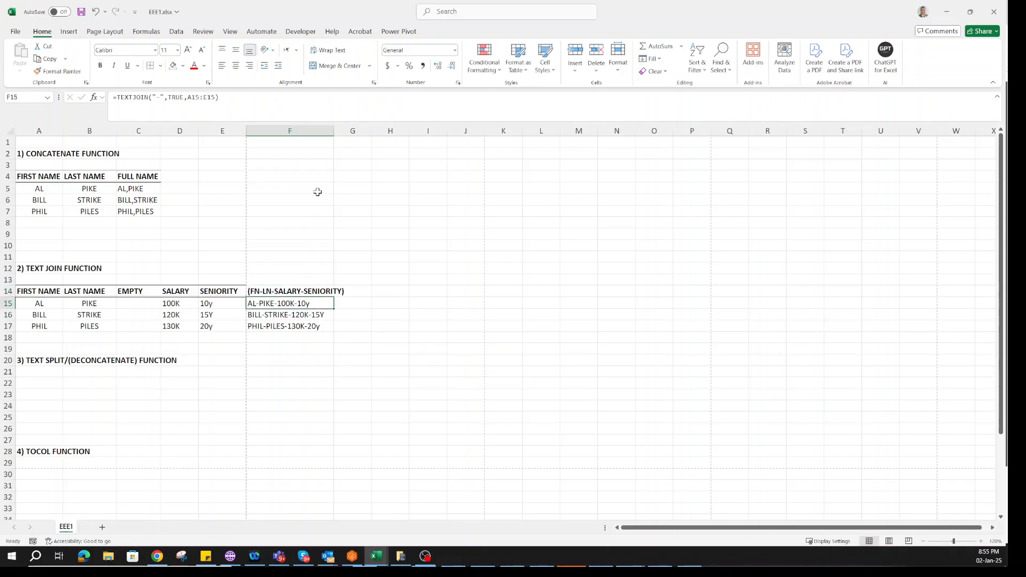
pyautogui.moveTo(334, 130); pyautogui.dragTo(348, 130)
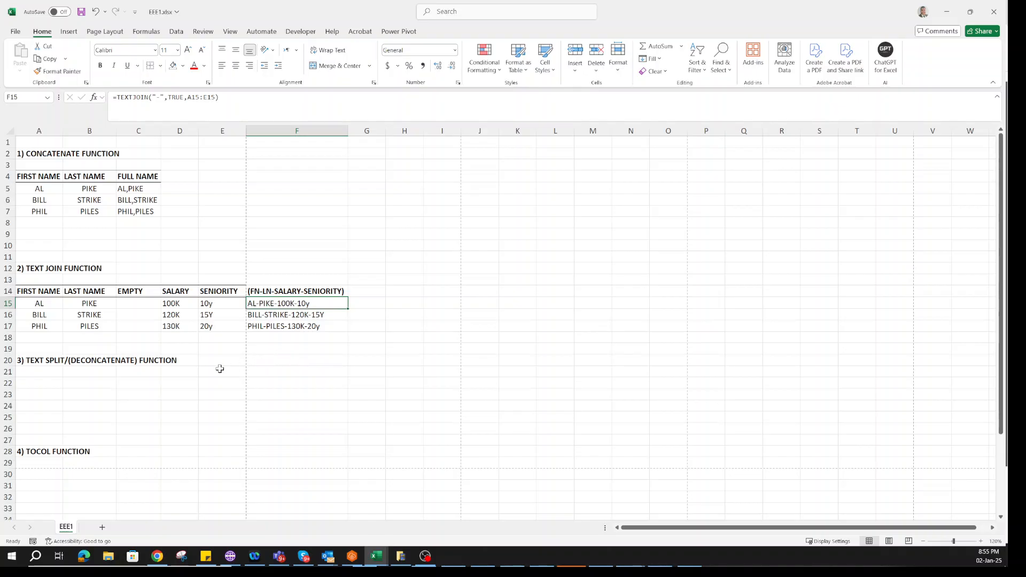
# - Copy the SENIORITY header's formatting onto the header in F14
pyautogui.click(231, 292)
pyautogui.click(67, 73)
pyautogui.click(297, 292)
pyautogui.click(306, 269)
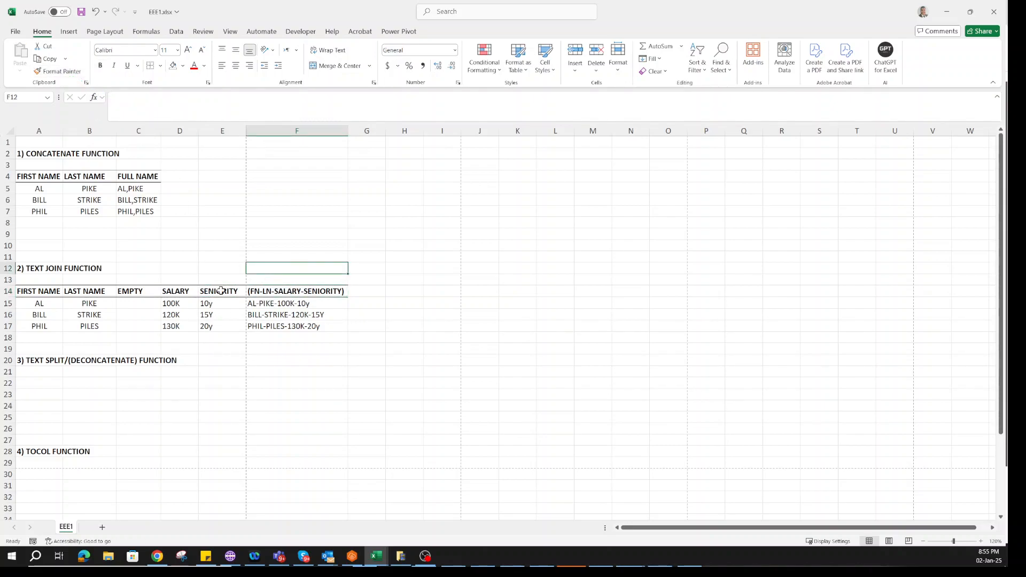
# - Copy the TEXTJOIN table A14:F17 to A22, under the TEXT SPLIT heading
pyautogui.moveTo(54, 289); pyautogui.dragTo(305, 326)
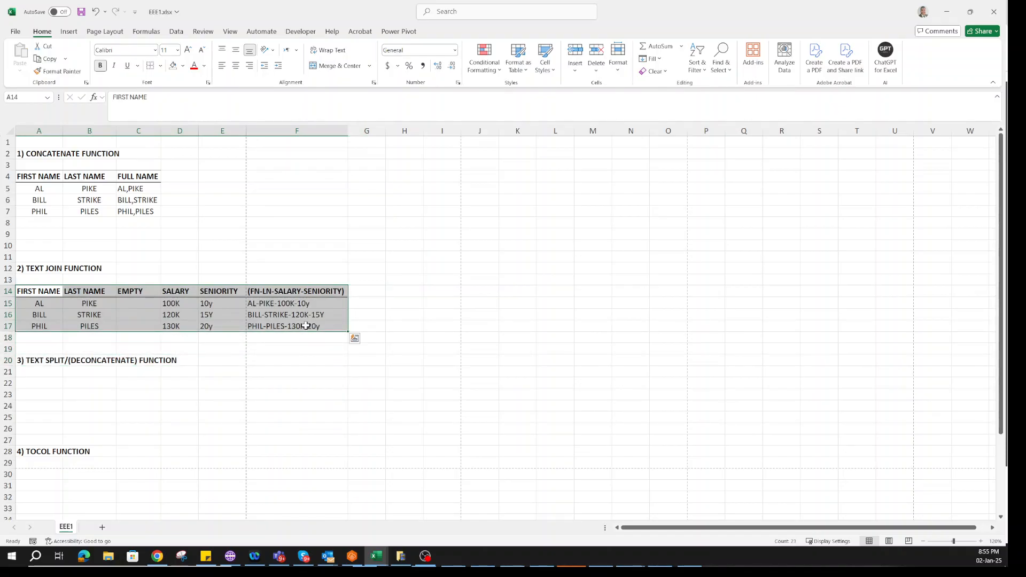
pyautogui.hotkey('ctrl', 'c')
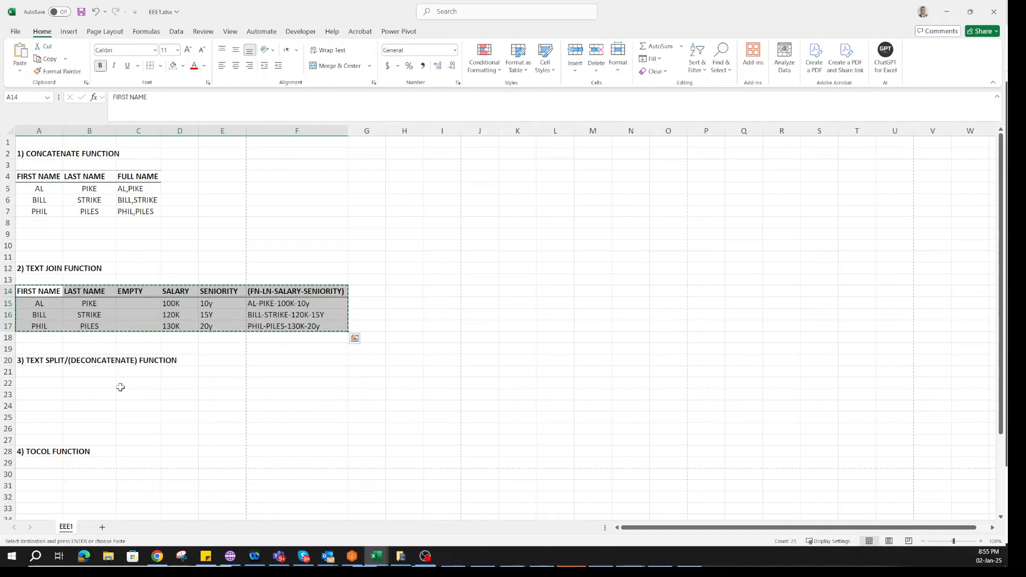
pyautogui.click(64, 379)
pyautogui.hotkey('ctrl', 'v')
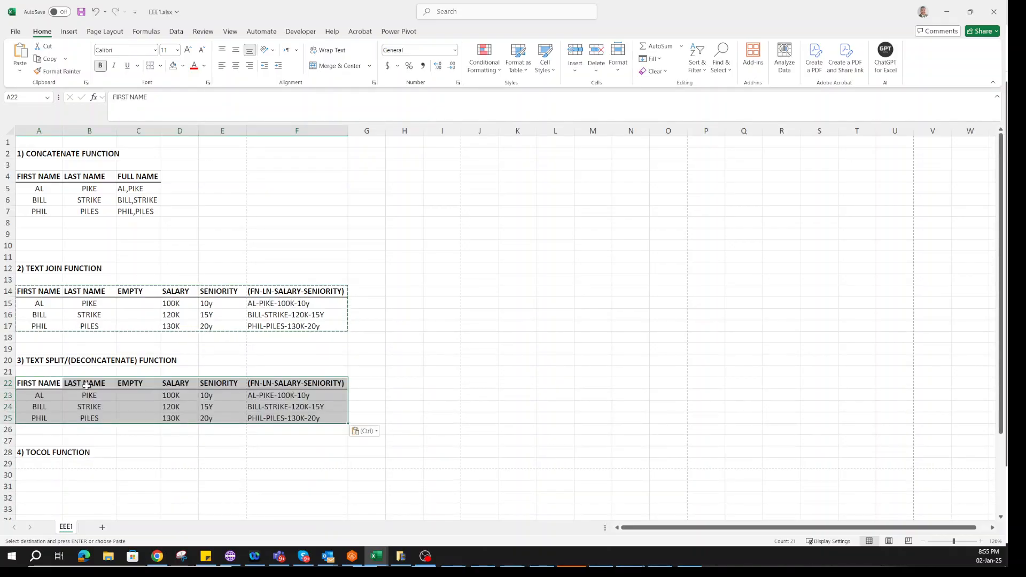
# - Split the combined text of F23 at the hyphens into separate columns by entering =TEXTSPLIT(F23,"-") in G23
pyautogui.click(365, 396)
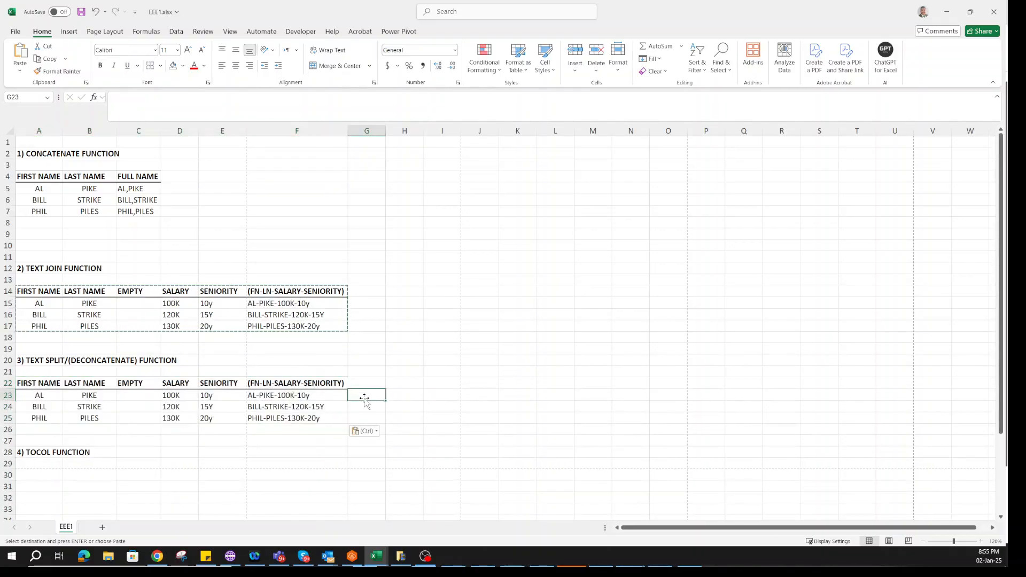
pyautogui.press('Escape')
pyautogui.write('=te')
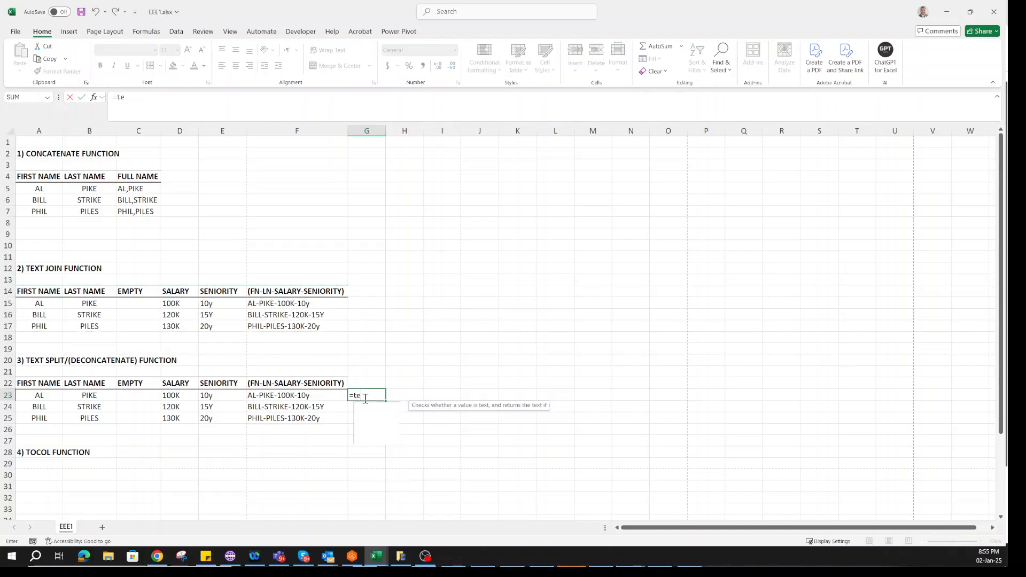
pyautogui.write('xtsplit(')
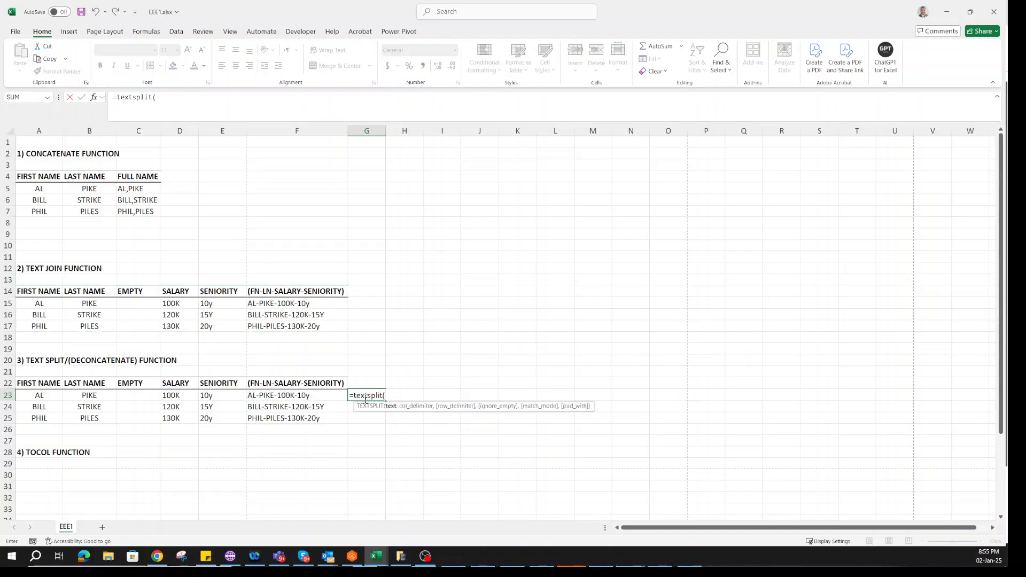
pyautogui.press('Left')
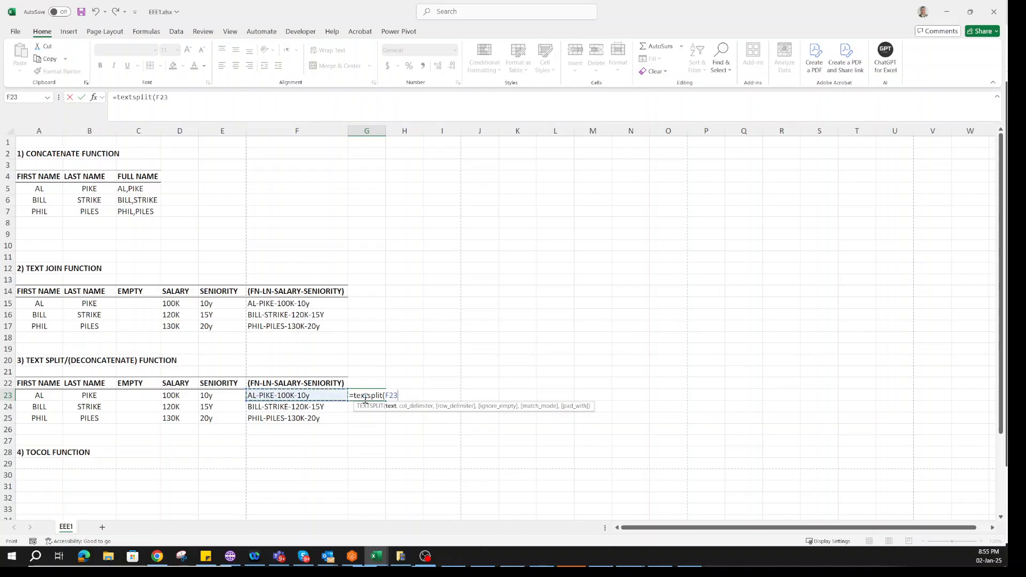
pyautogui.write(',')
pyautogui.write('"-")')
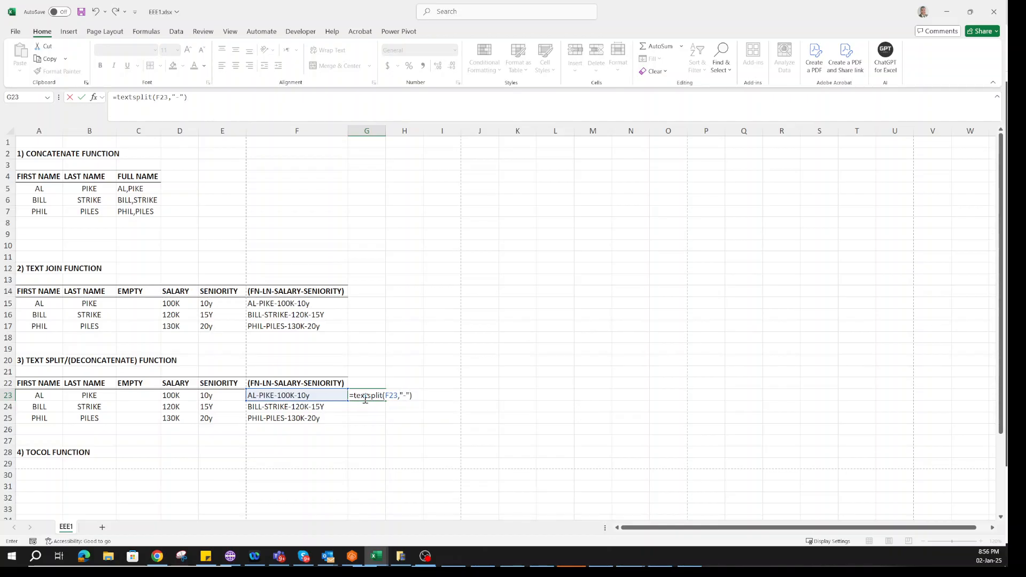
pyautogui.press('Return')
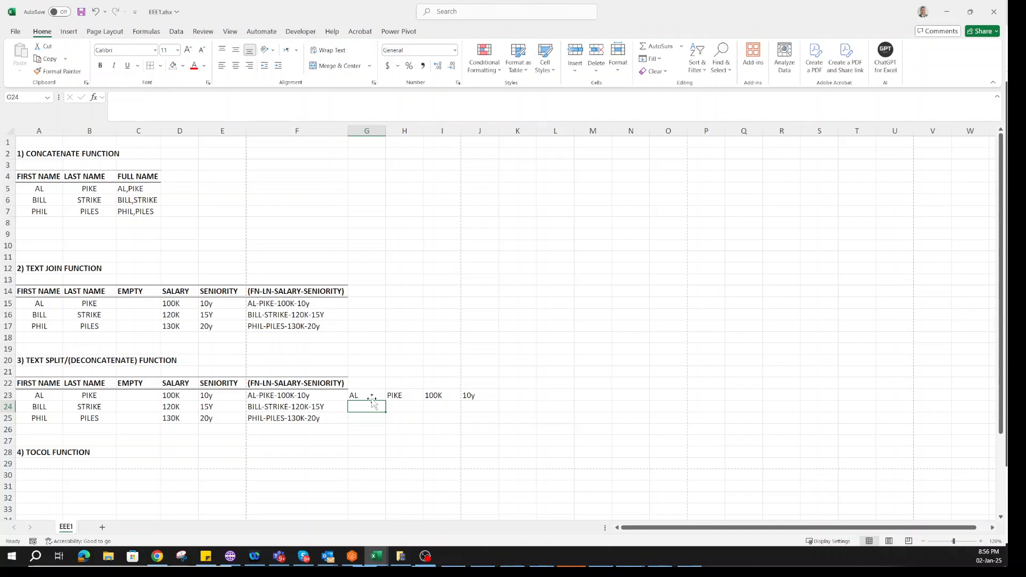
# - Copy the FIRST NAME and LAST NAME columns A22:B25 to B31, under the TOCOL heading
pyautogui.scroll(-1, 364, 331)
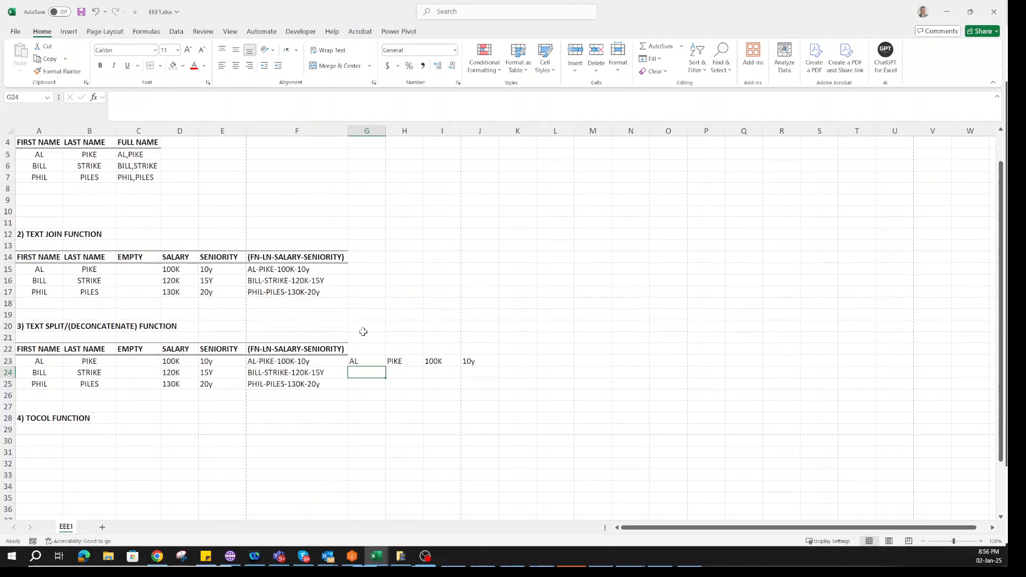
pyautogui.scroll(-2, 377, 342)
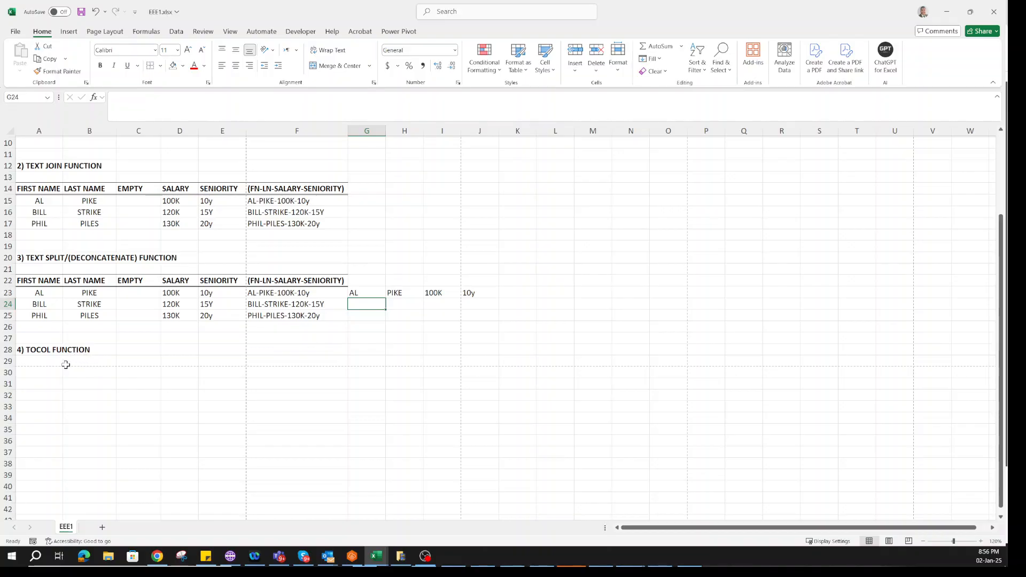
pyautogui.moveTo(54, 281); pyautogui.dragTo(83, 312)
pyautogui.hotkey('ctrl', 'c')
pyautogui.click(89, 383)
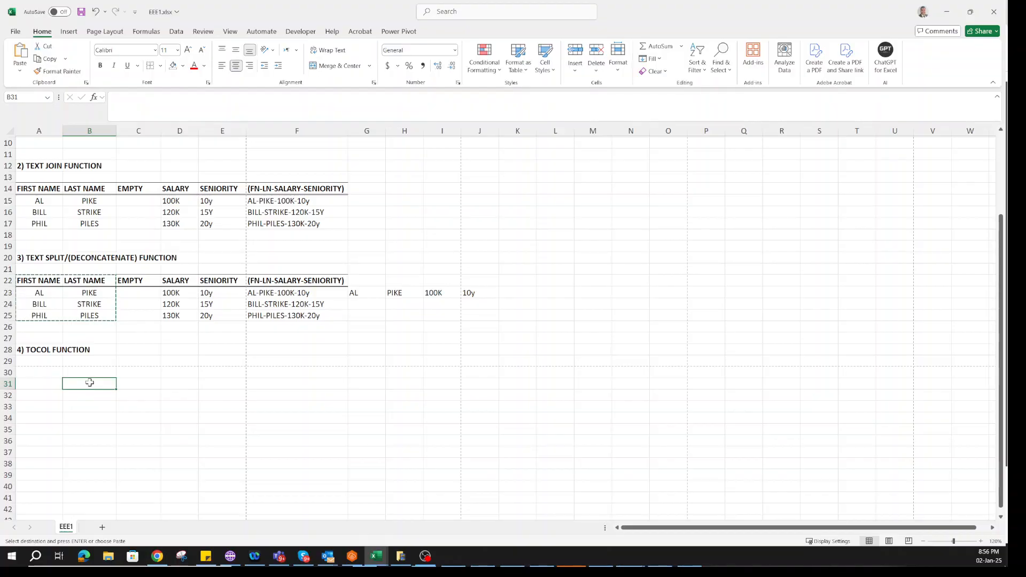
pyautogui.hotkey('ctrl', 'v')
pyautogui.click(185, 395)
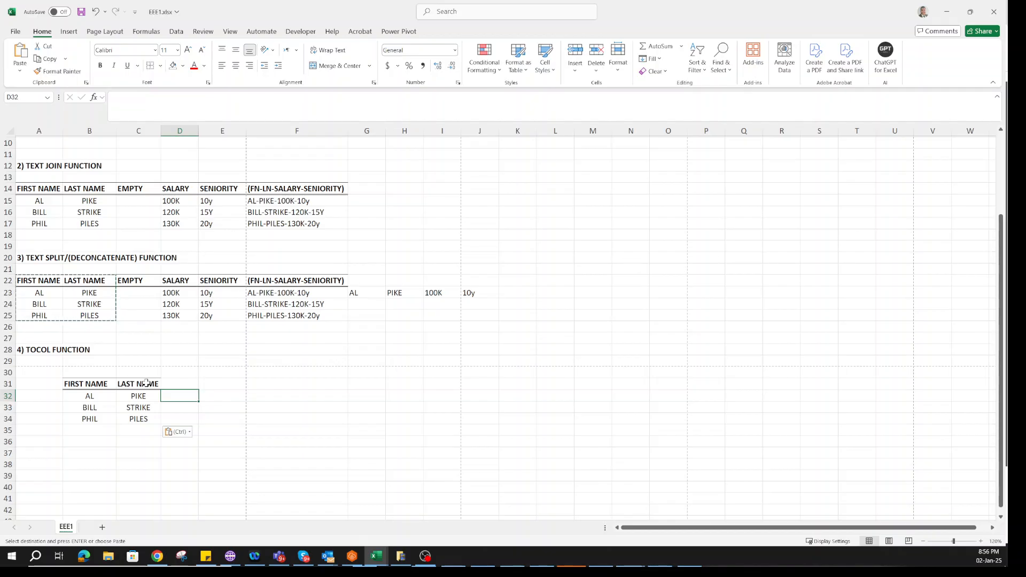
# - Copy the FIRST NAME header from B31 to A36 and the LAST NAME header from C31 to A37
pyautogui.scroll(-1, 138, 380)
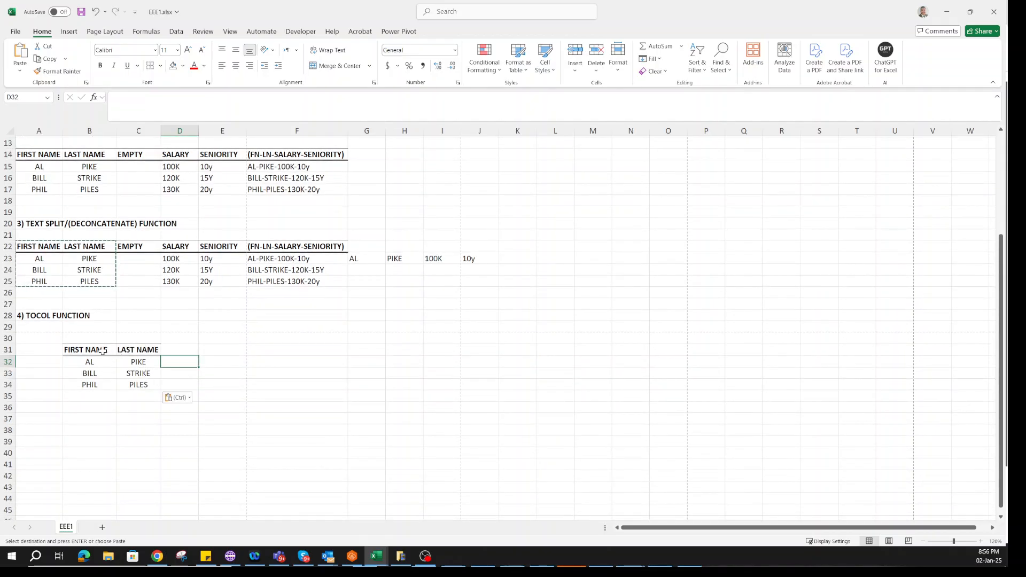
pyautogui.click(103, 350)
pyautogui.hotkey('ctrl', 'c')
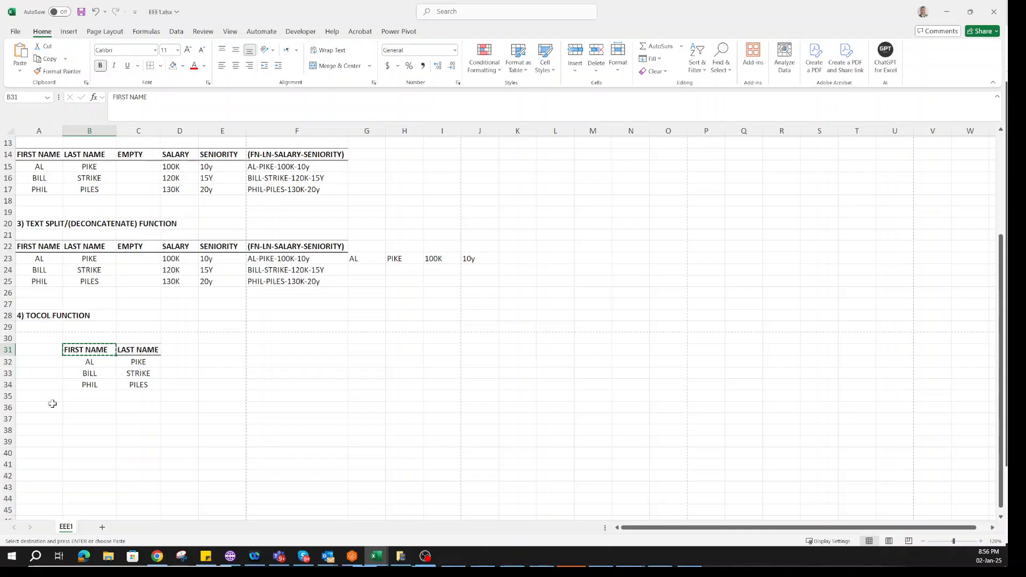
pyautogui.click(53, 403)
pyautogui.hotkey('ctrl', 'v')
pyautogui.click(124, 350)
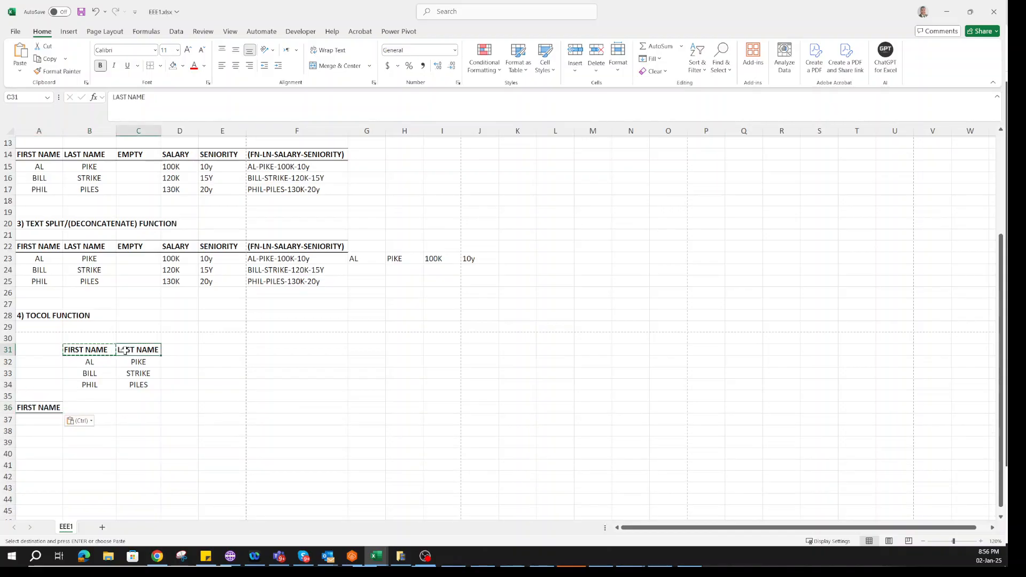
pyautogui.hotkey('ctrl', 'c')
pyautogui.click(48, 418)
pyautogui.scroll(-1, 126, 395)
pyautogui.scroll(-3, 125, 395)
pyautogui.hotkey('ctrl', 'v')
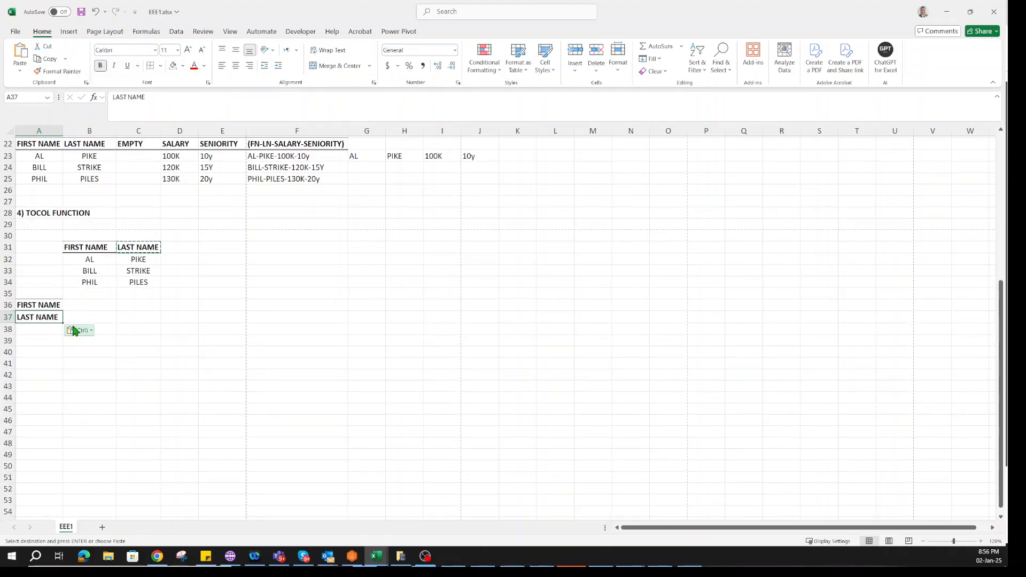
# - Repeat the FIRST NAME and LAST NAME label pair from A36:A37 in A38:A39 and A40:A41
pyautogui.moveTo(51, 305); pyautogui.dragTo(56, 312)
pyautogui.hotkey('ctrl', 'c')
pyautogui.click(46, 330)
pyautogui.hotkey('ctrl', 'v')
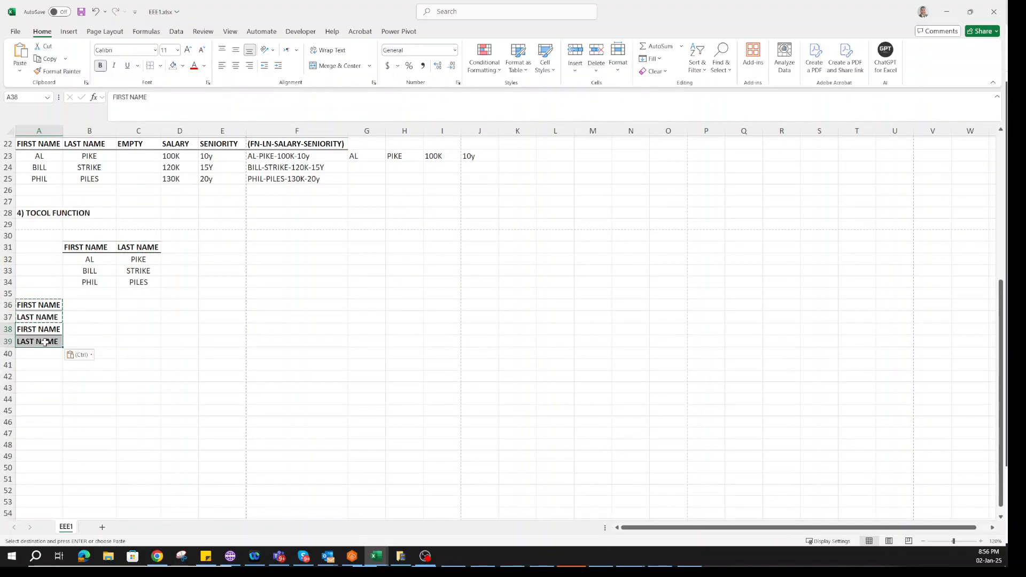
pyautogui.click(41, 351)
pyautogui.hotkey('ctrl', 'v')
pyautogui.press('Escape')
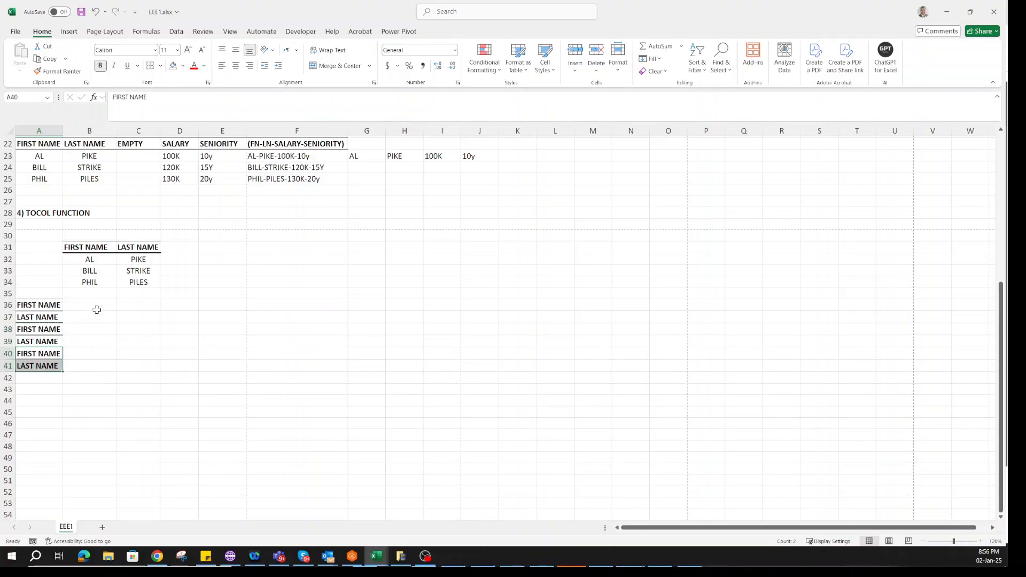
# - Stack the names of B32:C34 into one column, ignoring blanks, by entering =TOCOL(B32:C34,1) in B36
pyautogui.click(97, 305)
pyautogui.write('=t')
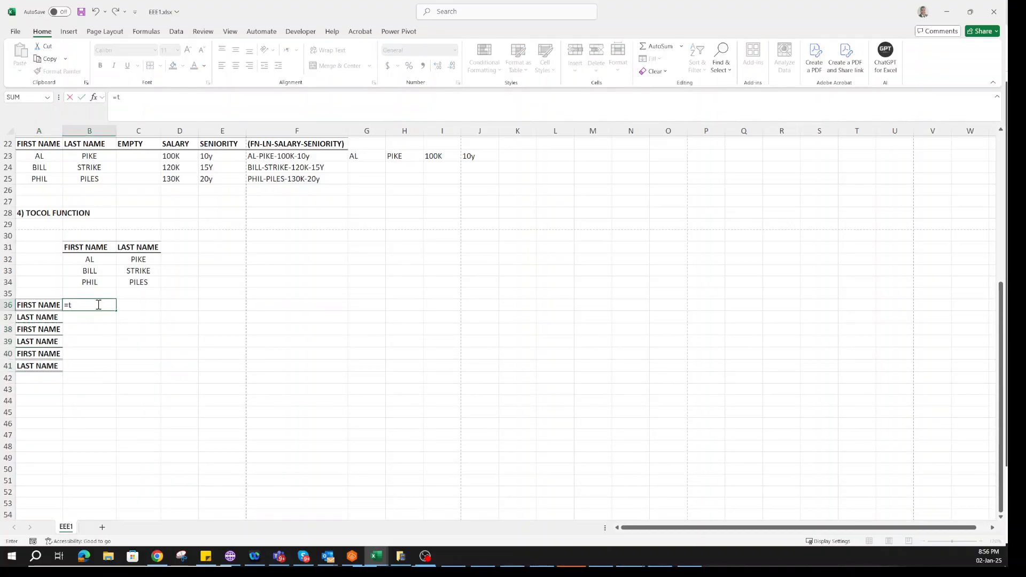
pyautogui.write('ocol(')
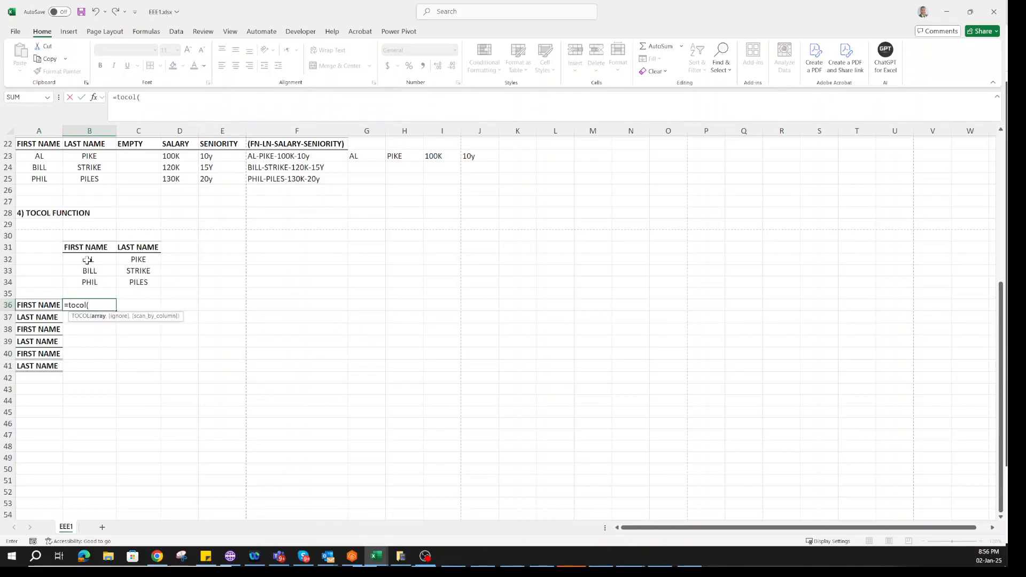
pyautogui.moveTo(87, 261); pyautogui.dragTo(130, 290)
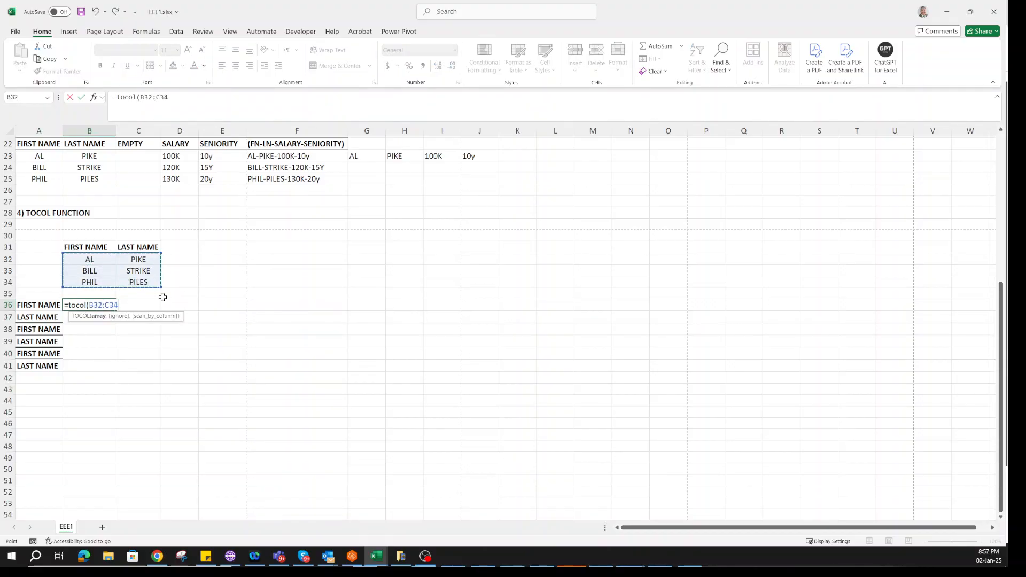
pyautogui.write(',')
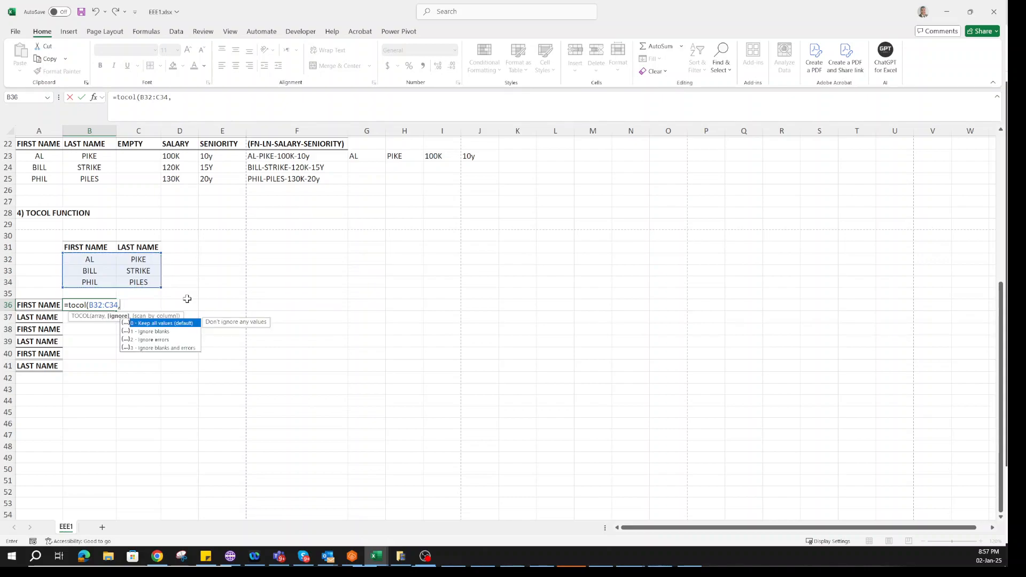
pyautogui.write('1)')
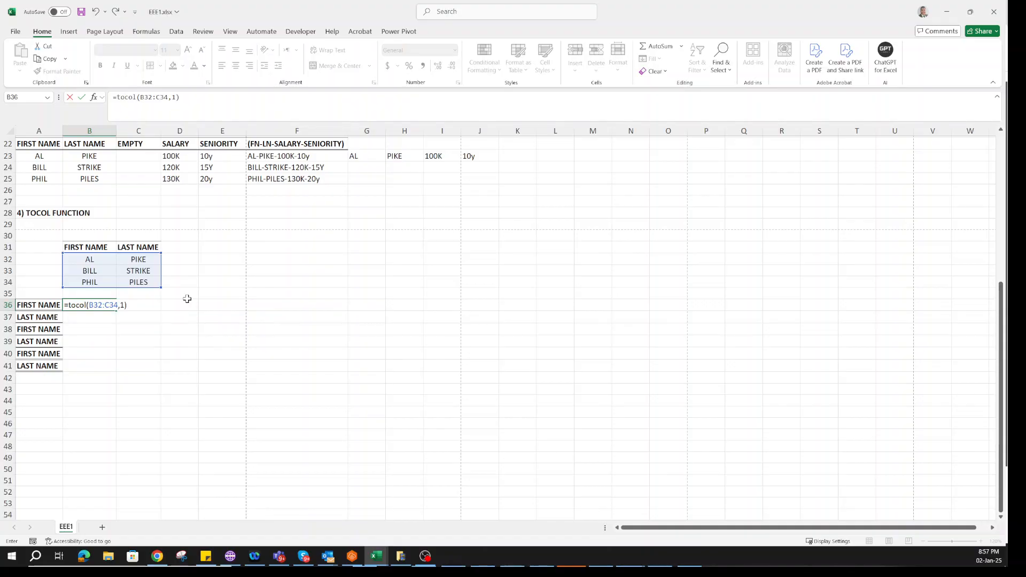
pyautogui.press('Return')
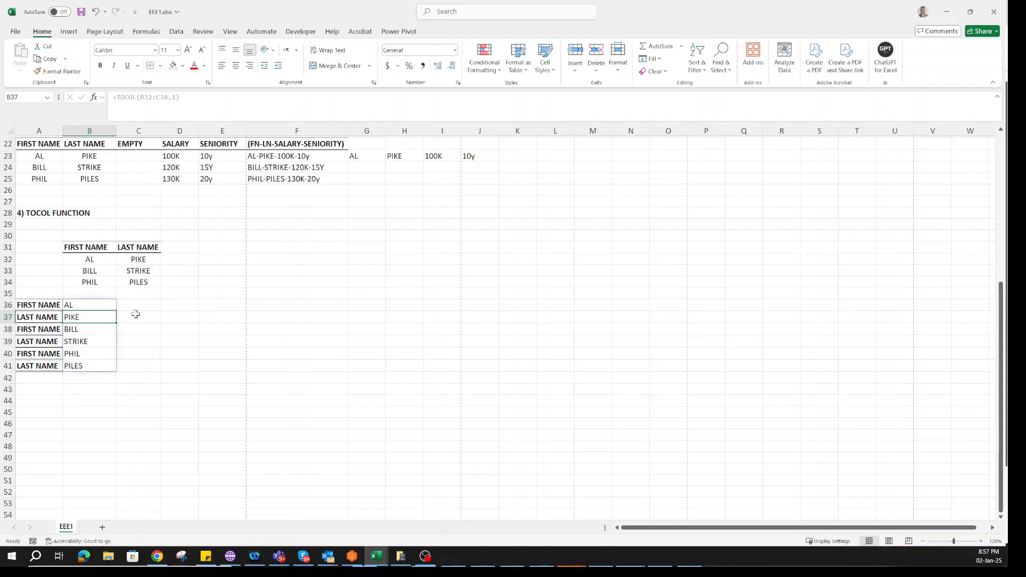
pyautogui.click(425, 556)
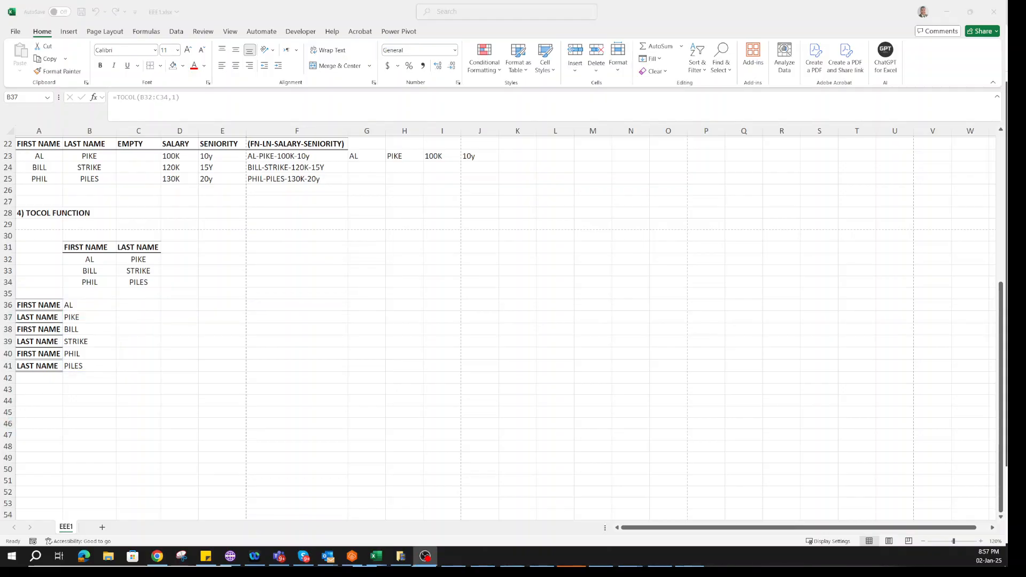